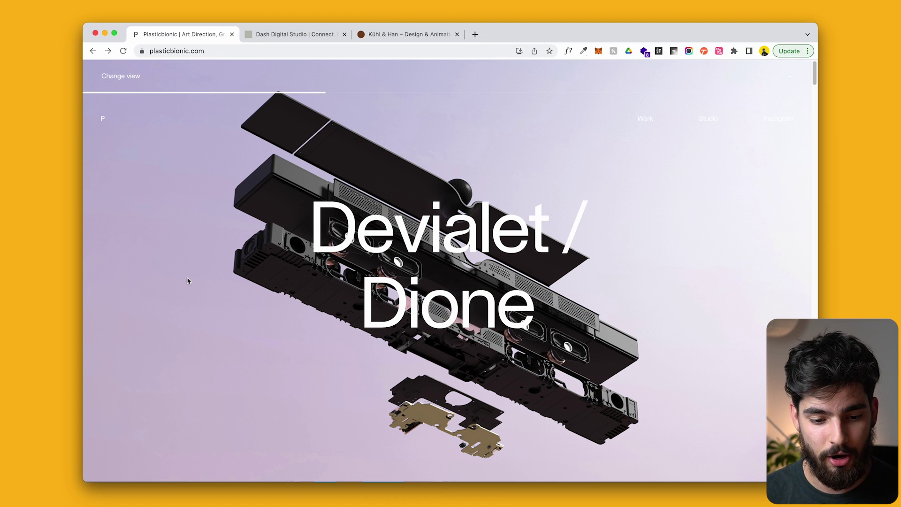
- Scroll the plasticbionic.com homepage to the Google project and open its case study
scroll(338, 324, "down", 5)
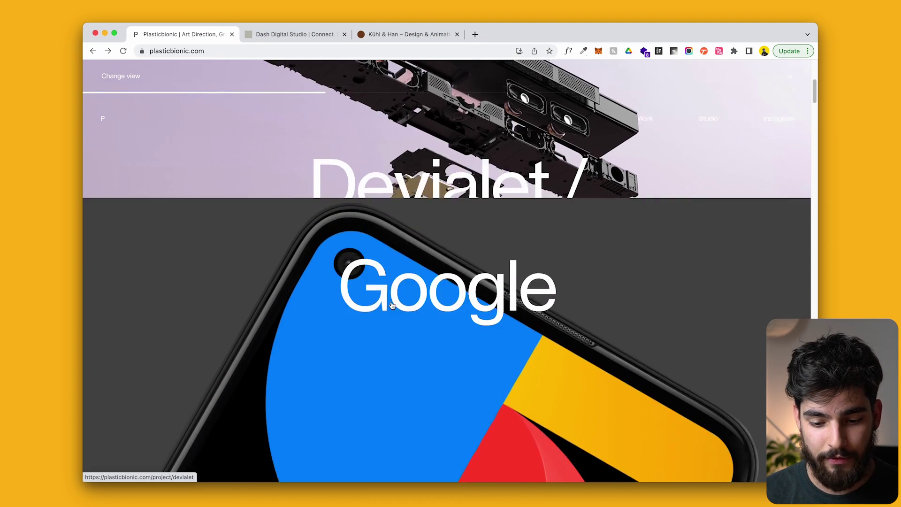
scroll(393, 306, "down", 5)
scroll(392, 306, "up", 6)
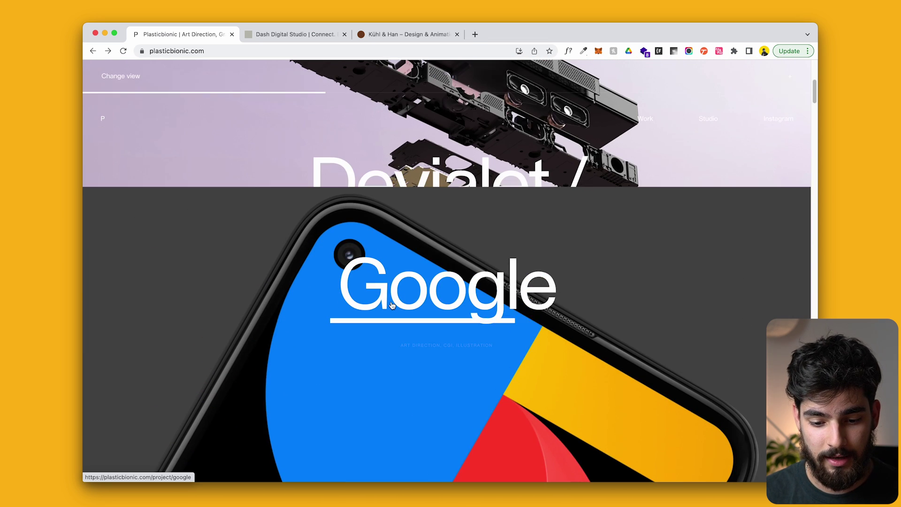
scroll(399, 291, "down", 2)
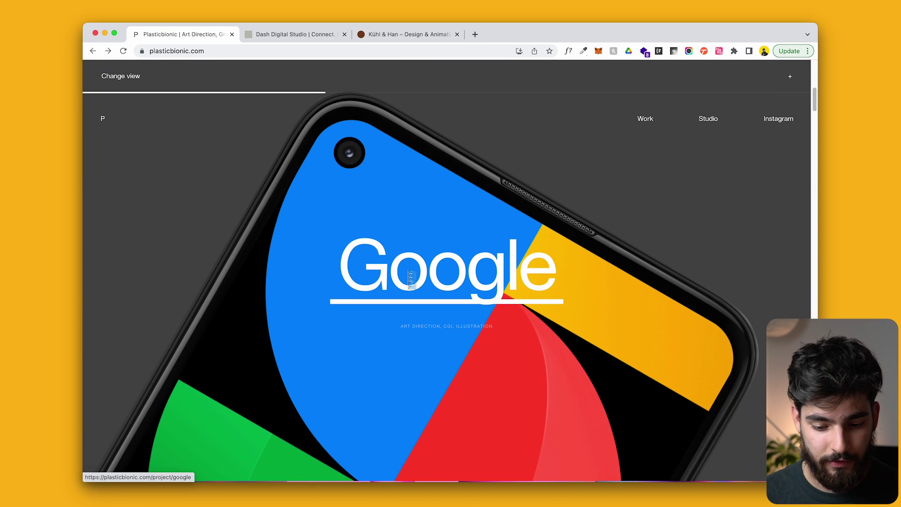
left_click(411, 279)
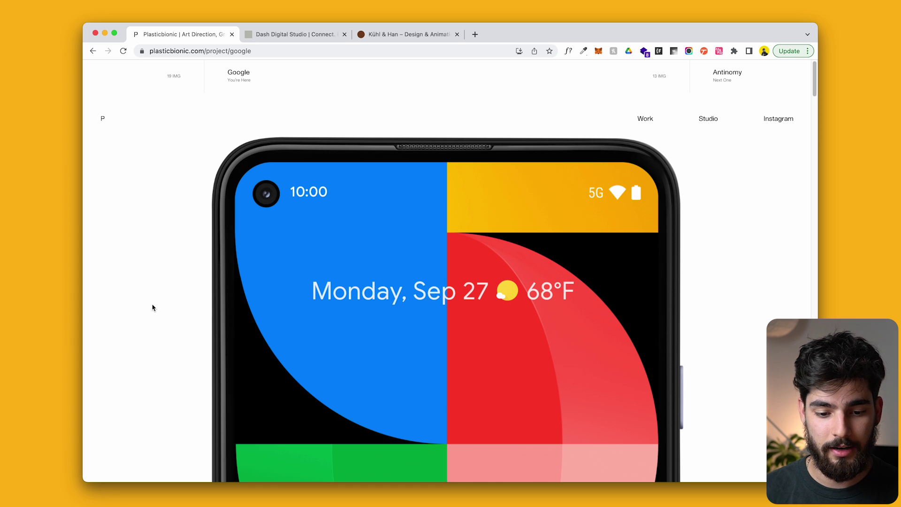
- Scroll through the Google Pixel 5a hero wallpaper case study page
scroll(174, 319, "down", 5)
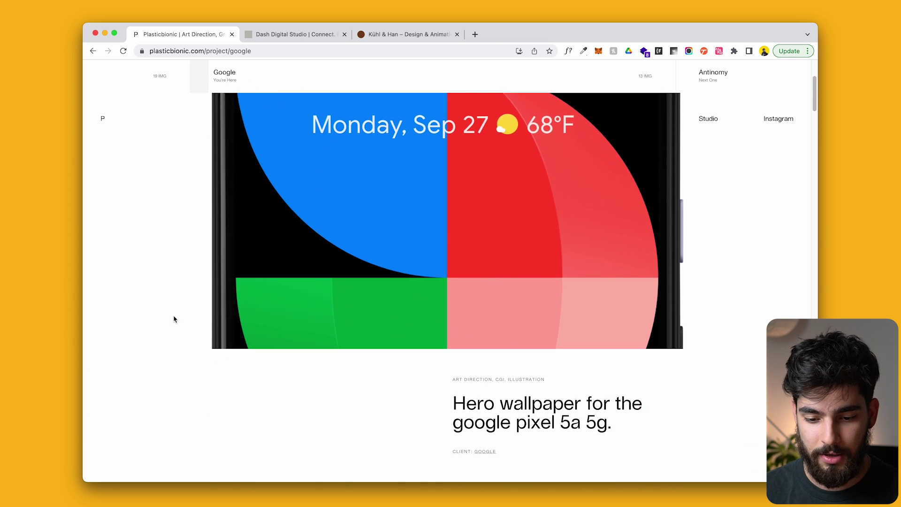
scroll(308, 287, "up", 5)
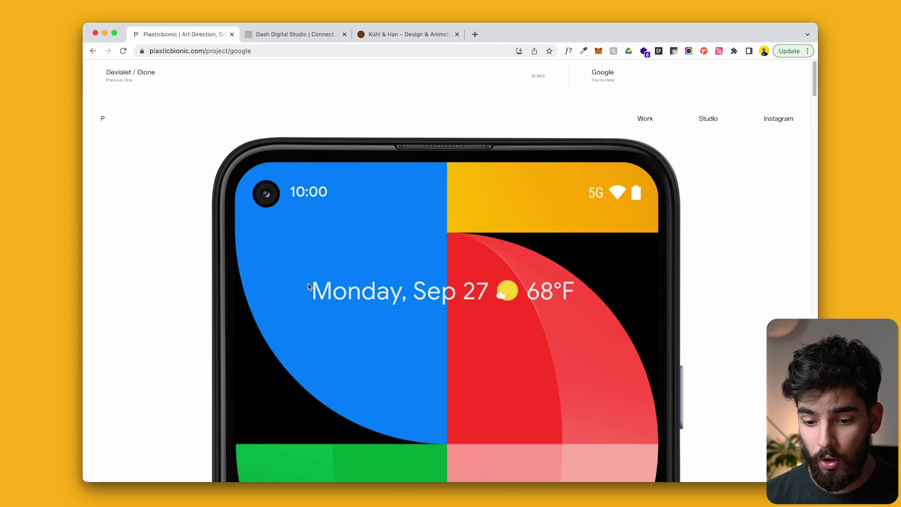
scroll(309, 286, "down", 2)
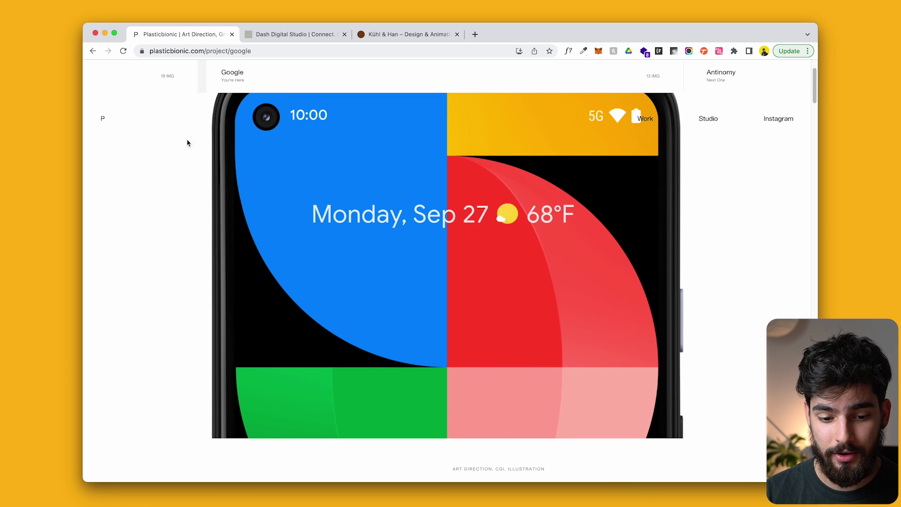
scroll(214, 123, "down", 4)
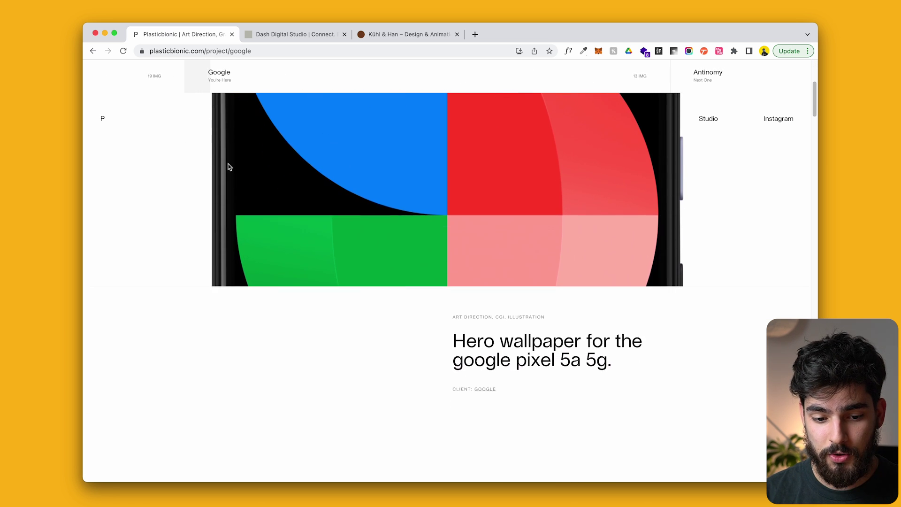
scroll(229, 167, "up", 2)
scroll(229, 167, "down", 2)
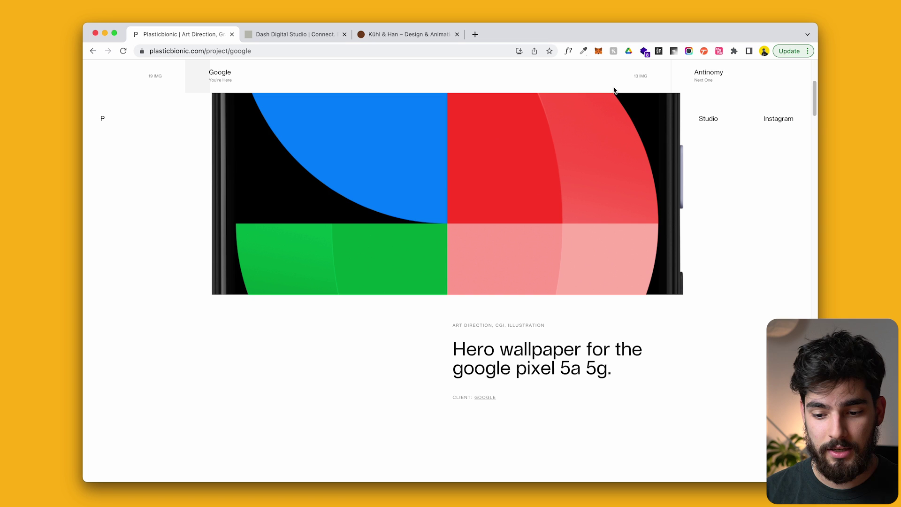
scroll(310, 284, "down", 5)
scroll(310, 284, "up", 4)
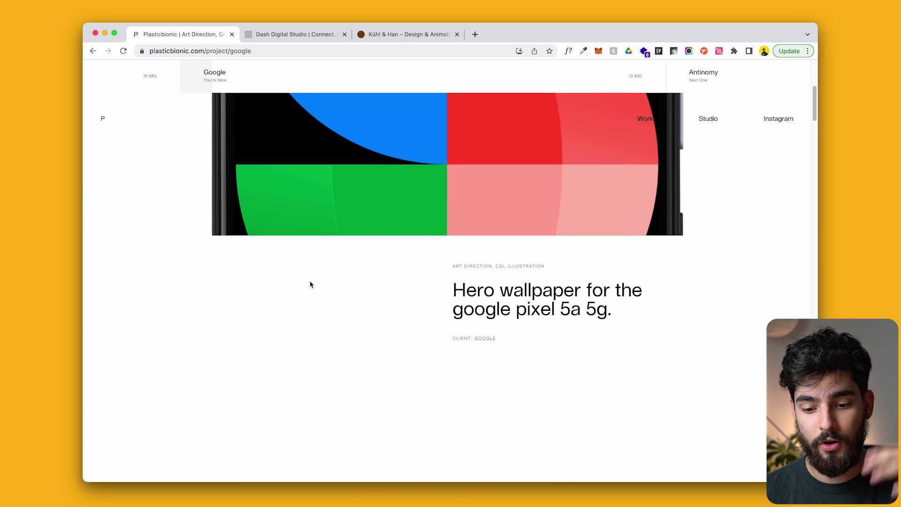
scroll(310, 283, "down", 1)
scroll(310, 284, "down", 12)
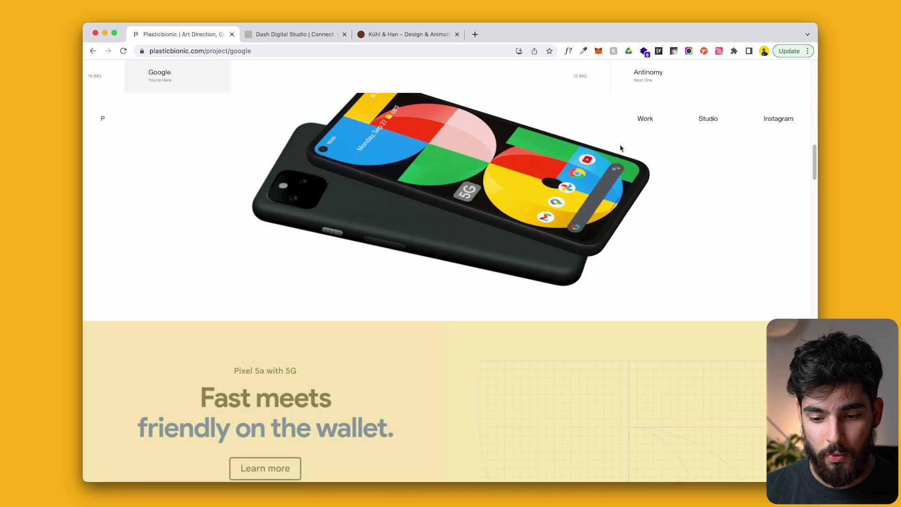
scroll(554, 251, "down", 15)
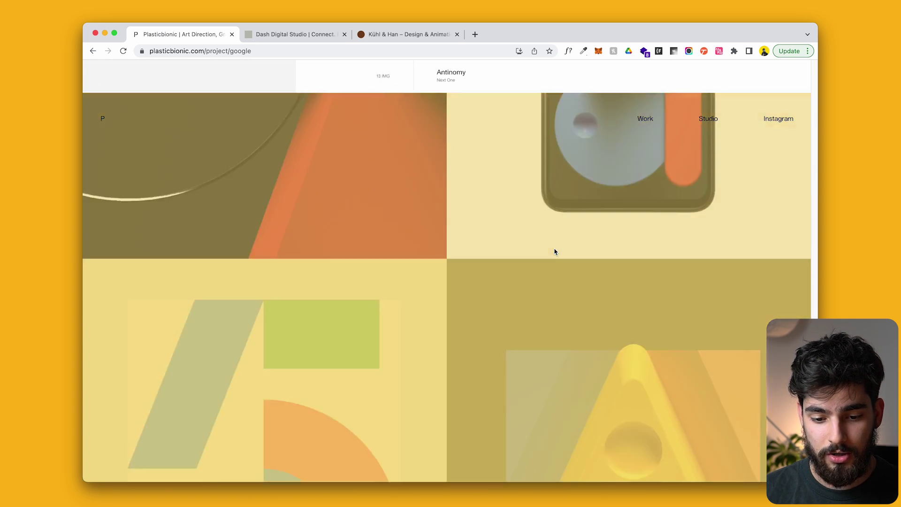
scroll(554, 252, "down", 5)
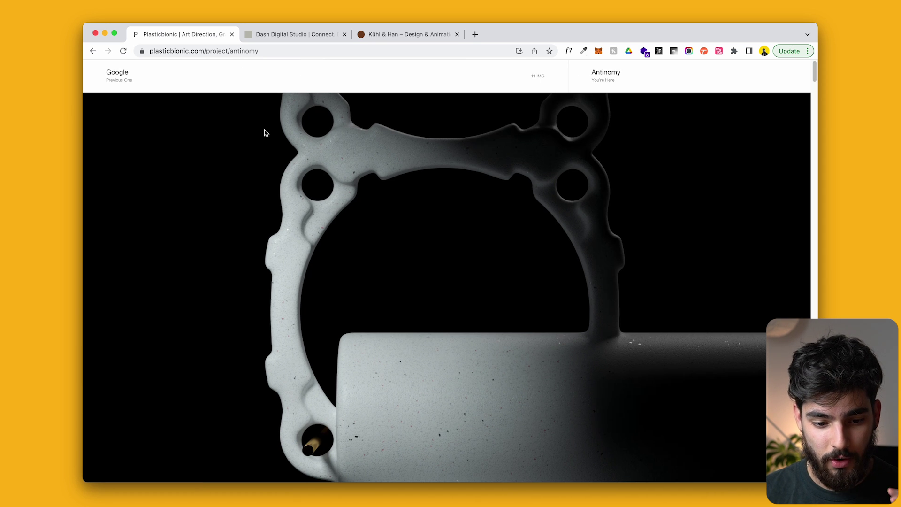
scroll(264, 133, "up", 3)
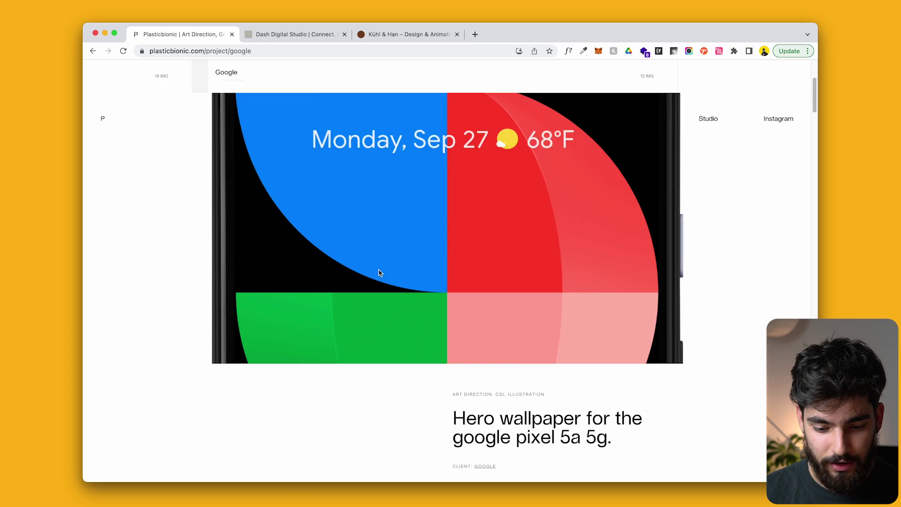
scroll(379, 273, "down", 10)
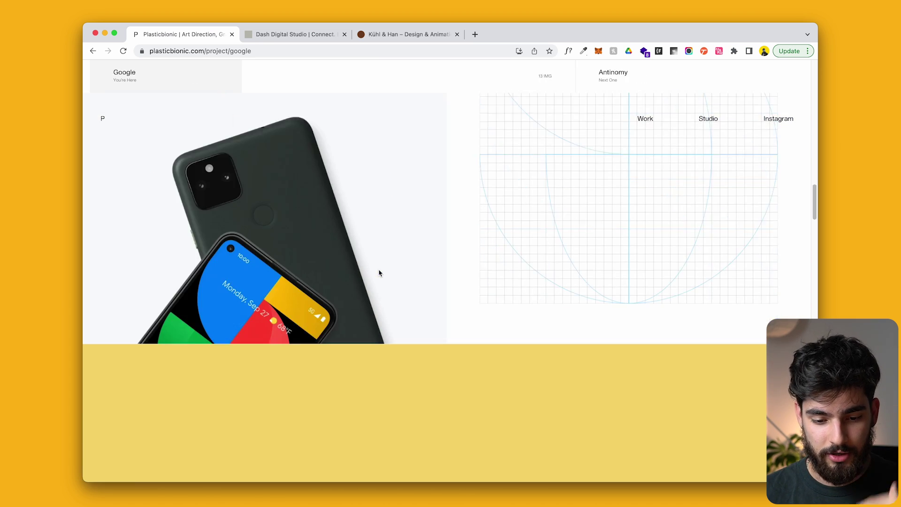
scroll(379, 273, "down", 10)
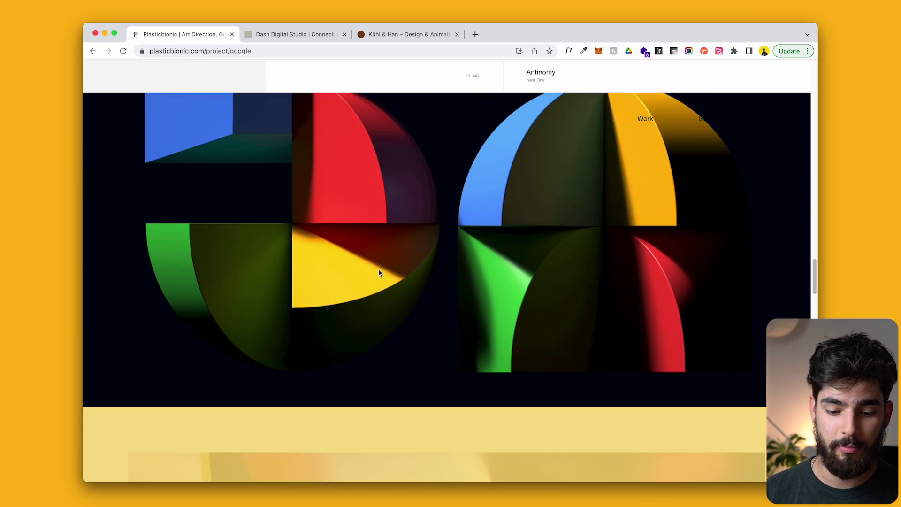
scroll(380, 273, "down", 10)
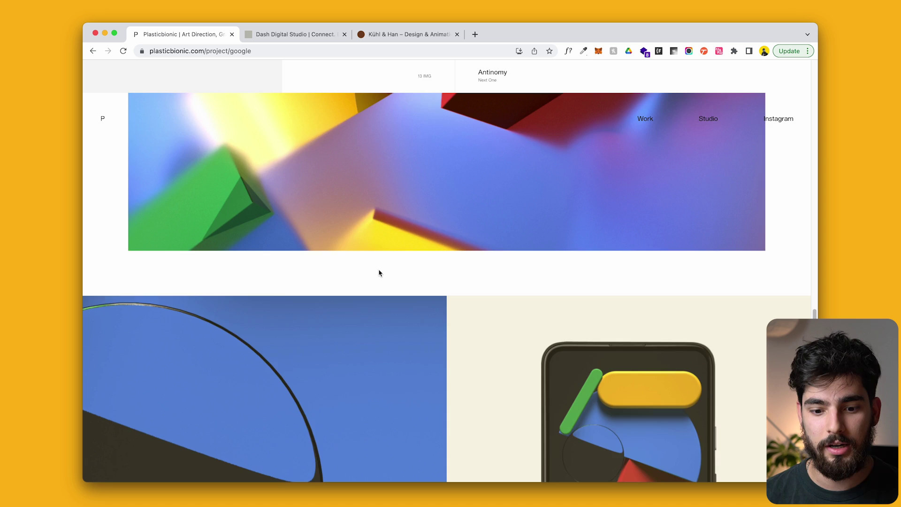
scroll(380, 273, "down", 4)
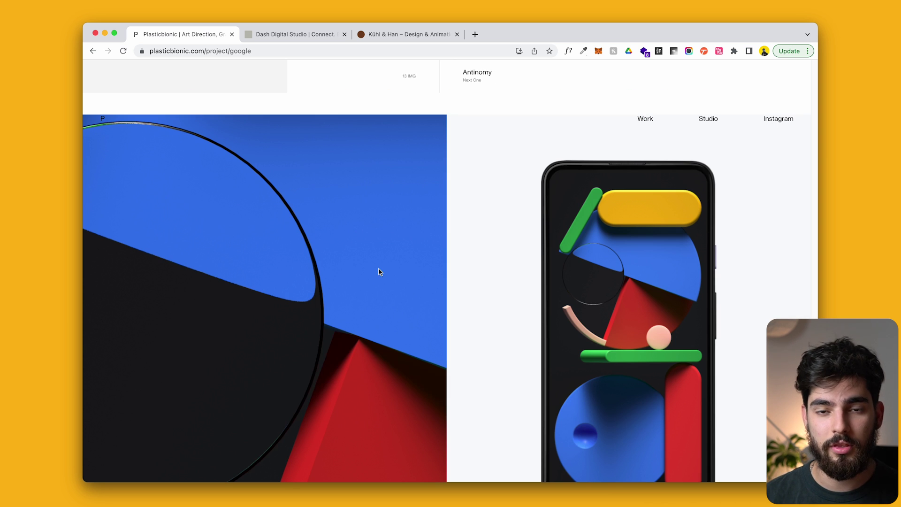
scroll(380, 273, "down", 15)
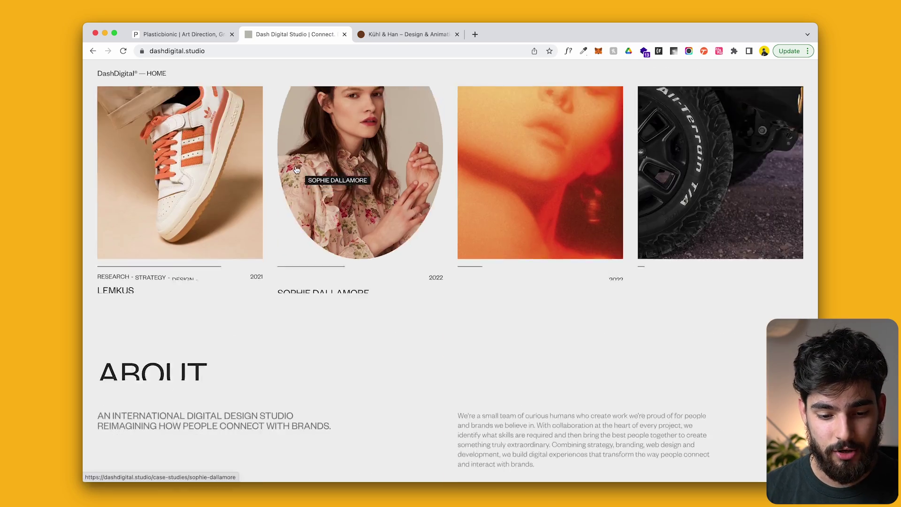
- Open the Tiger Wheel & Tyre case study and scroll through its opening sections
left_click(688, 189)
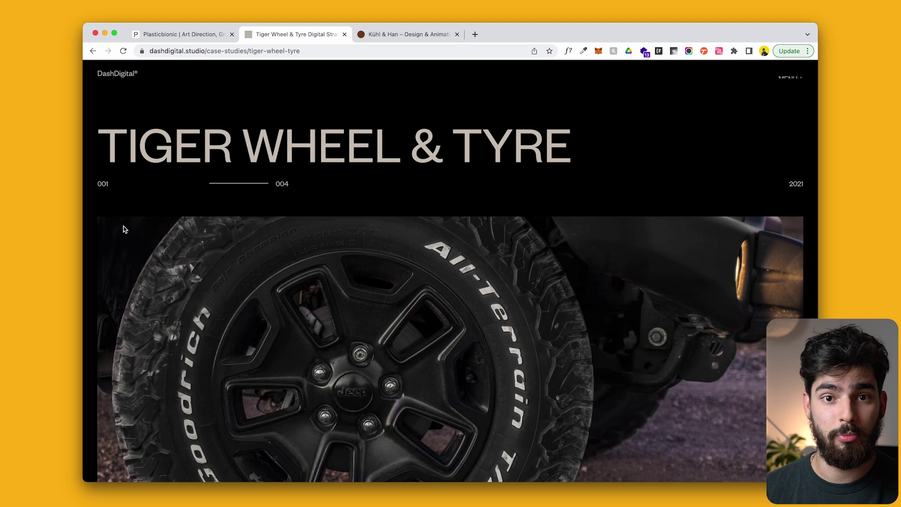
scroll(230, 213, "down", 2)
scroll(231, 214, "up", 3)
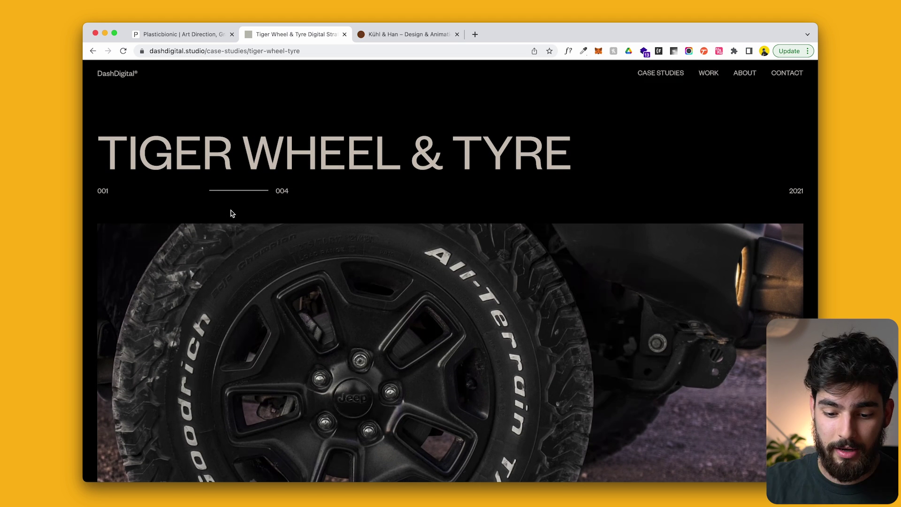
scroll(230, 214, "down", 1)
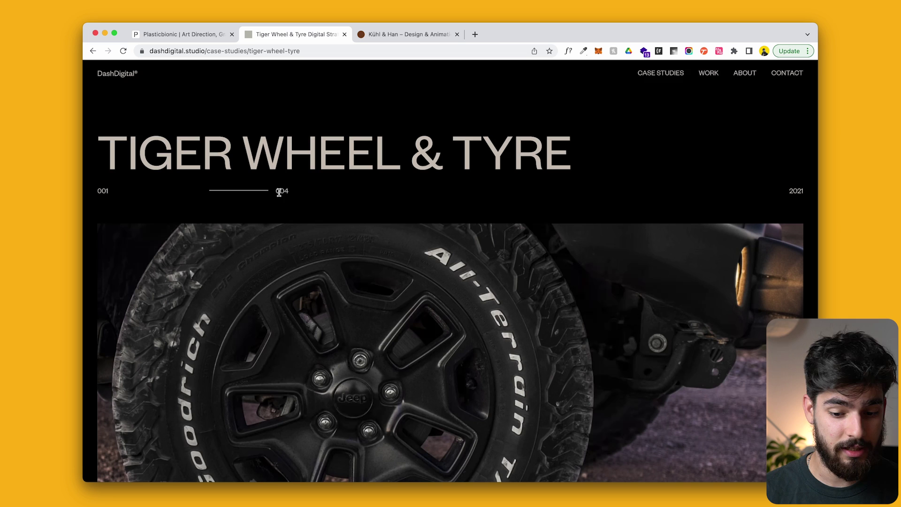
scroll(279, 192, "down", 1)
scroll(578, 136, "down", 5)
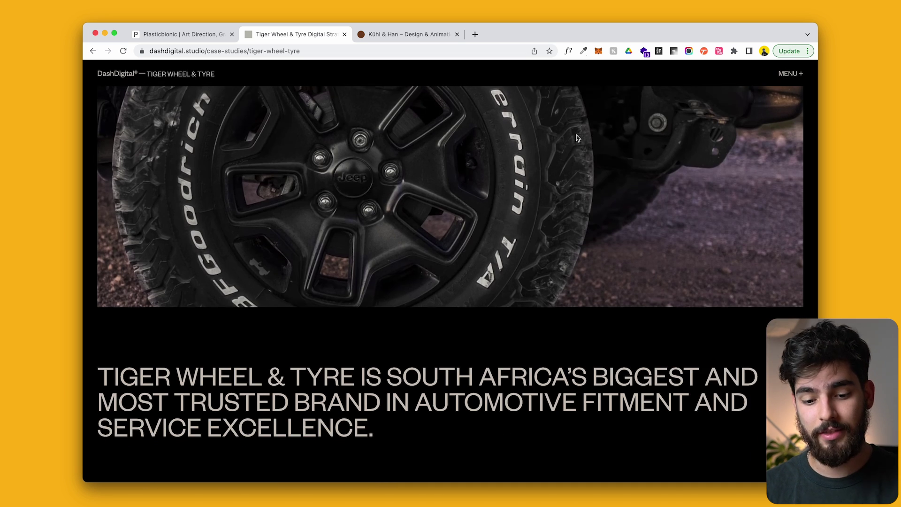
scroll(494, 213, "down", 7)
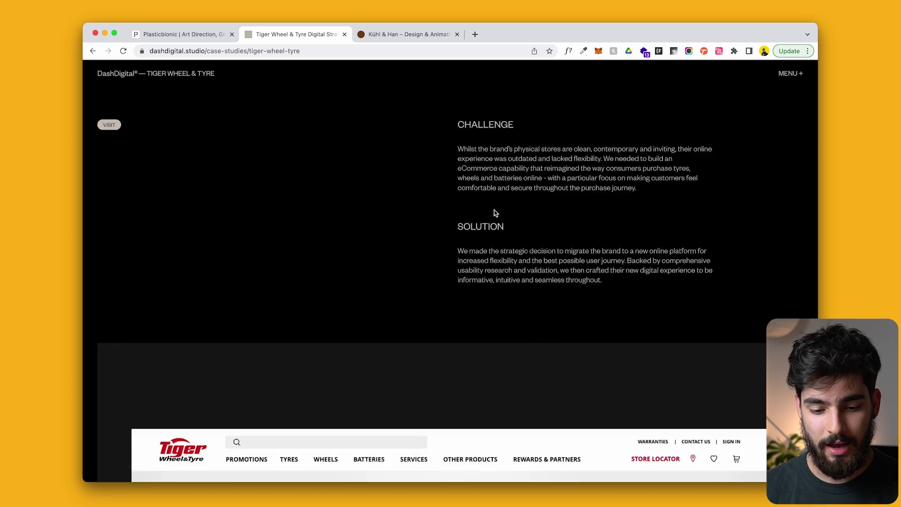
scroll(493, 235, "up", 4)
scroll(491, 261, "down", 4)
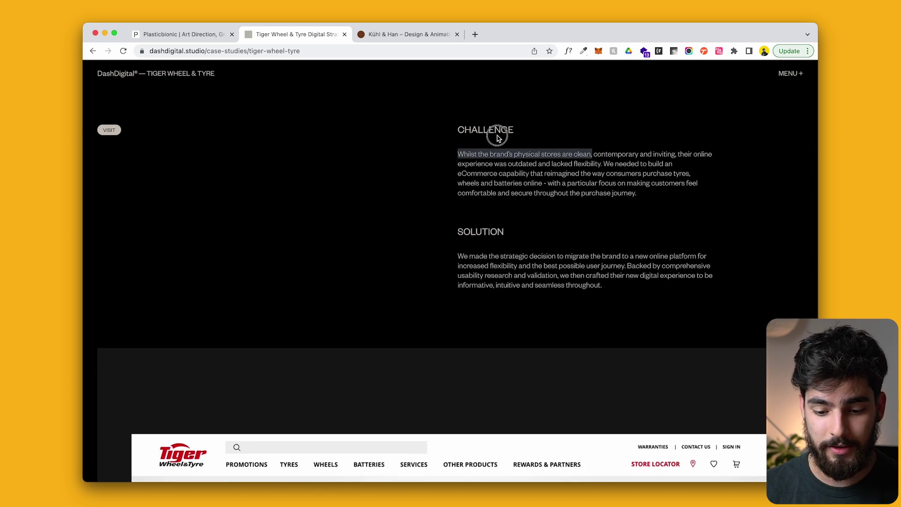
scroll(476, 252, "down", 15)
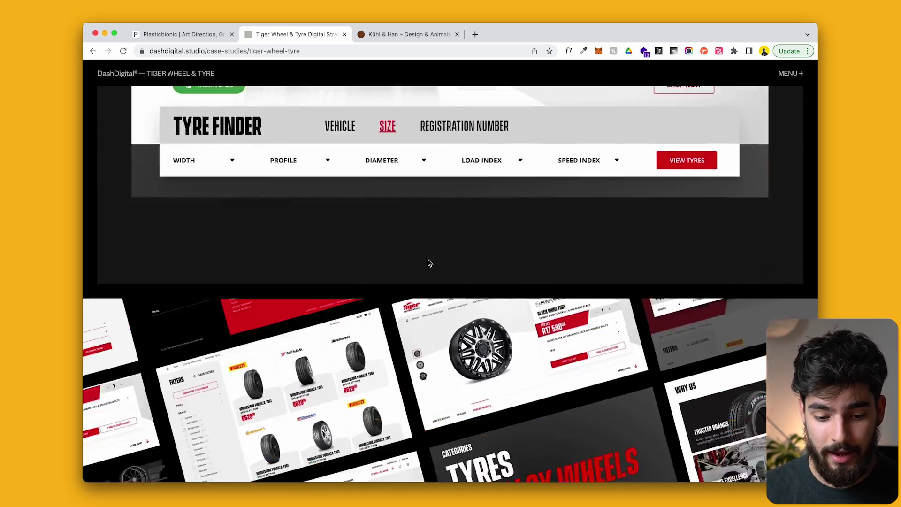
scroll(429, 263, "down", 15)
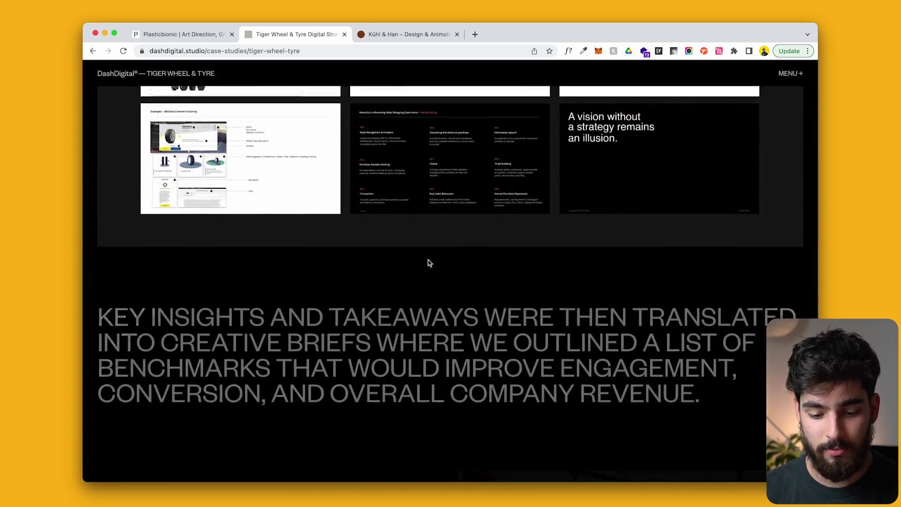
scroll(429, 261, "up", 15)
scroll(429, 261, "down", 8)
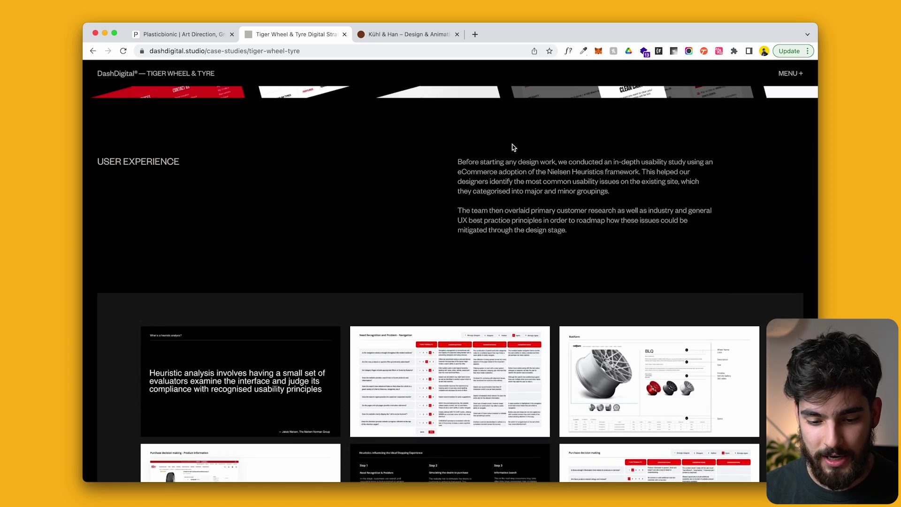
- Highlight both User Experience paragraphs, then scroll down to Navigation and Information Architecture
left_click_drag(512, 147, 590, 229)
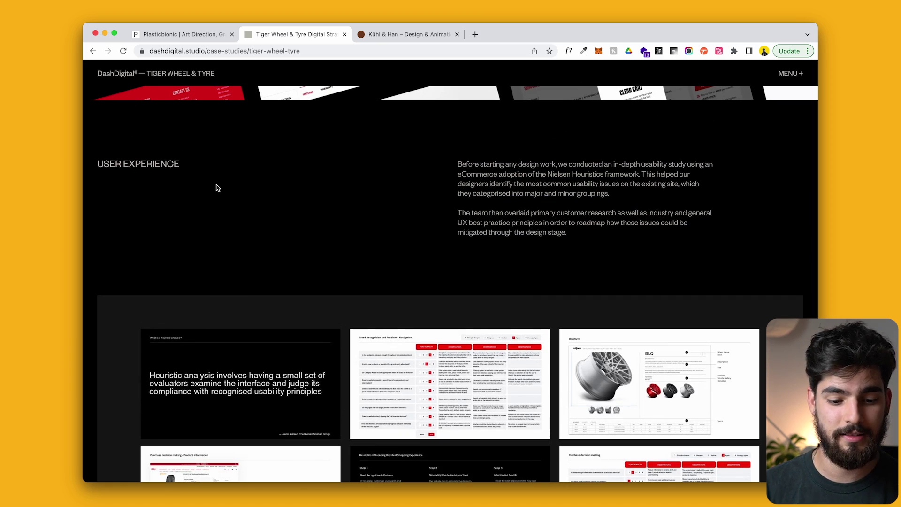
scroll(217, 188, "down", 12)
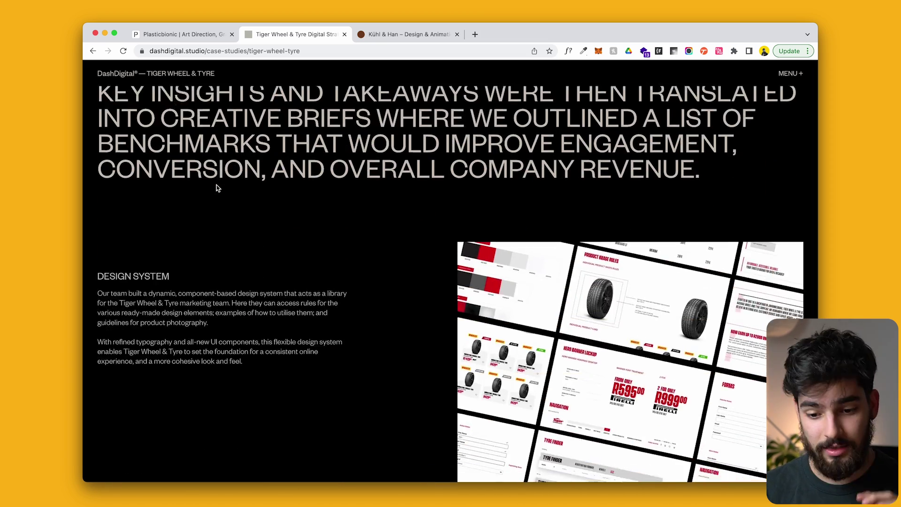
scroll(217, 188, "down", 15)
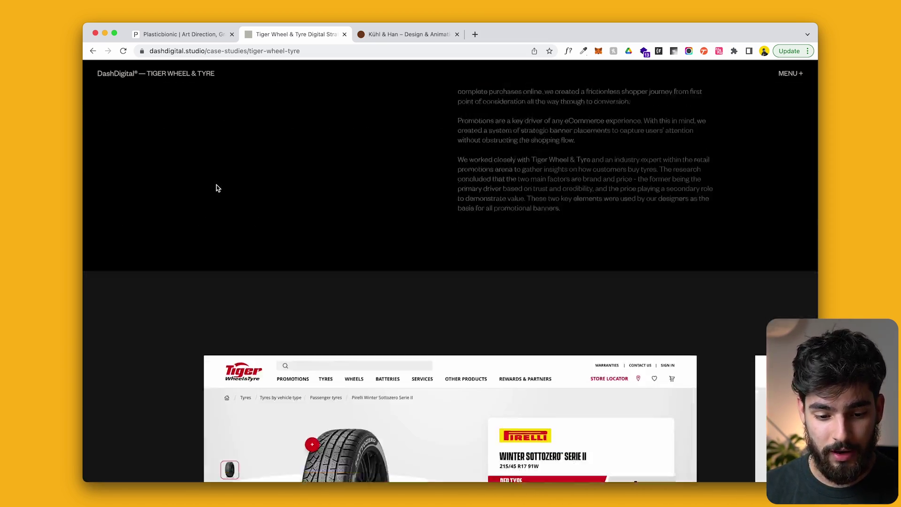
scroll(218, 187, "up", 5)
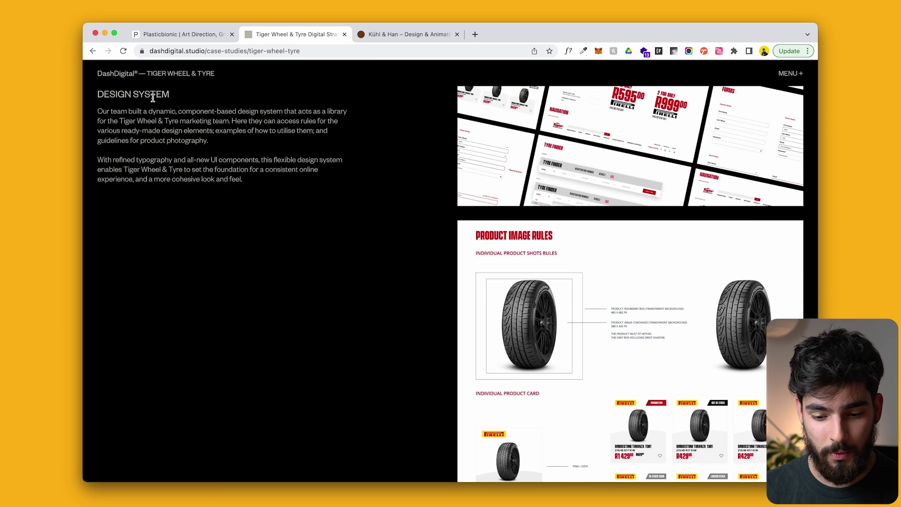
scroll(425, 230, "down", 10)
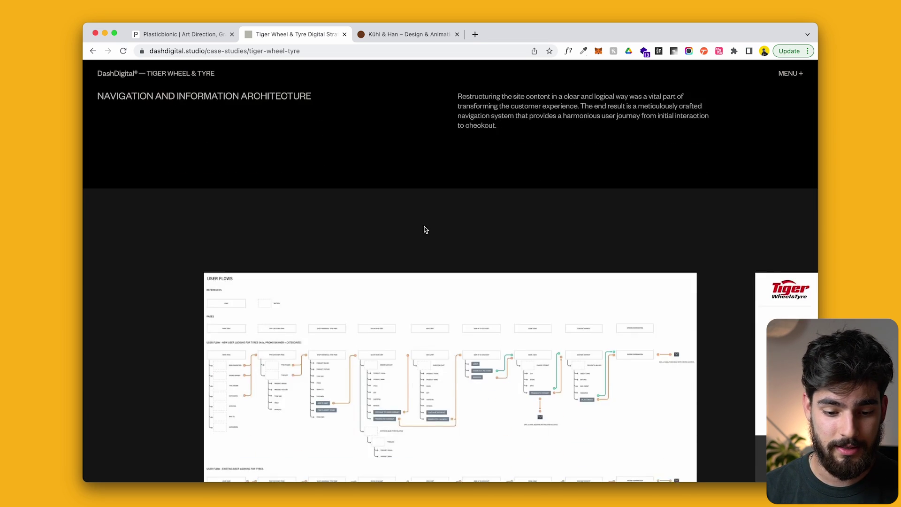
- Slide the carousel forward, then back to the User Flows diagram
scroll(425, 230, "down", 7)
scroll(516, 239, "up", 3)
left_click_drag(563, 244, 385, 253)
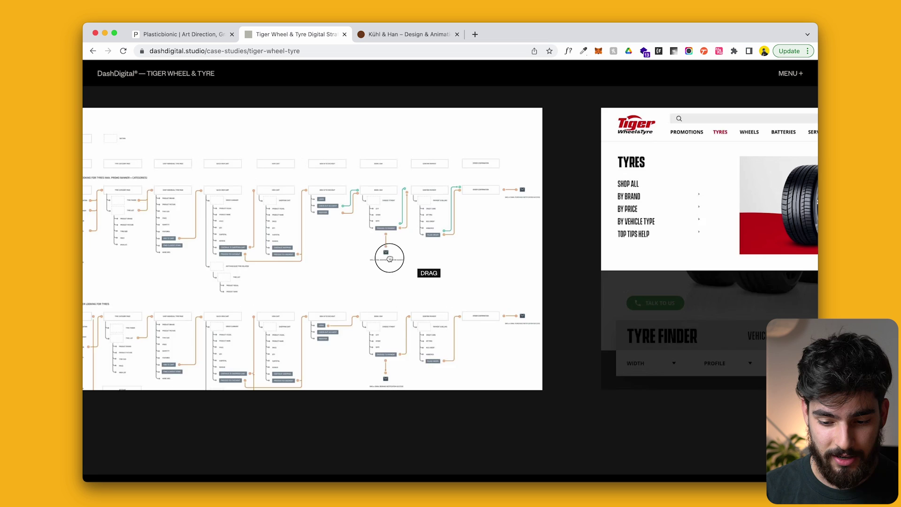
left_click_drag(566, 238, 394, 215)
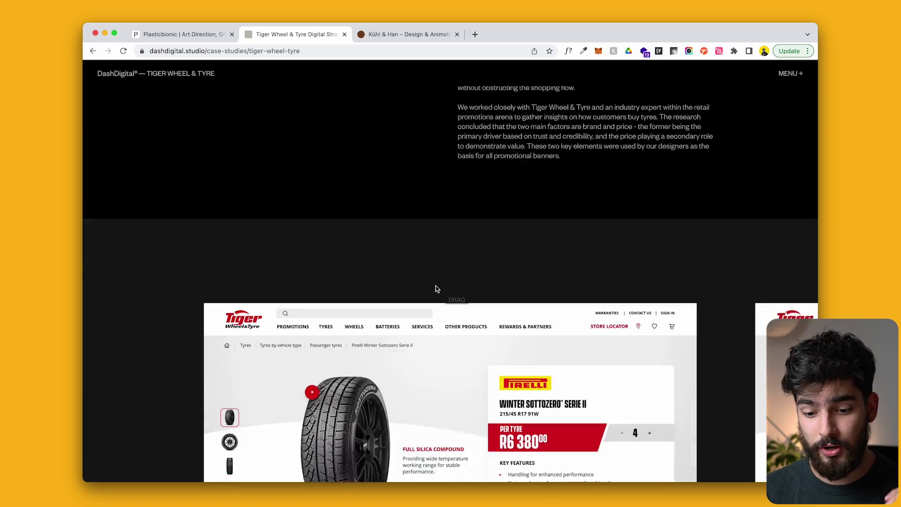
- Scroll down through the rest of the case study to the Case Studies list and contact footer
scroll(437, 287, "down", 10)
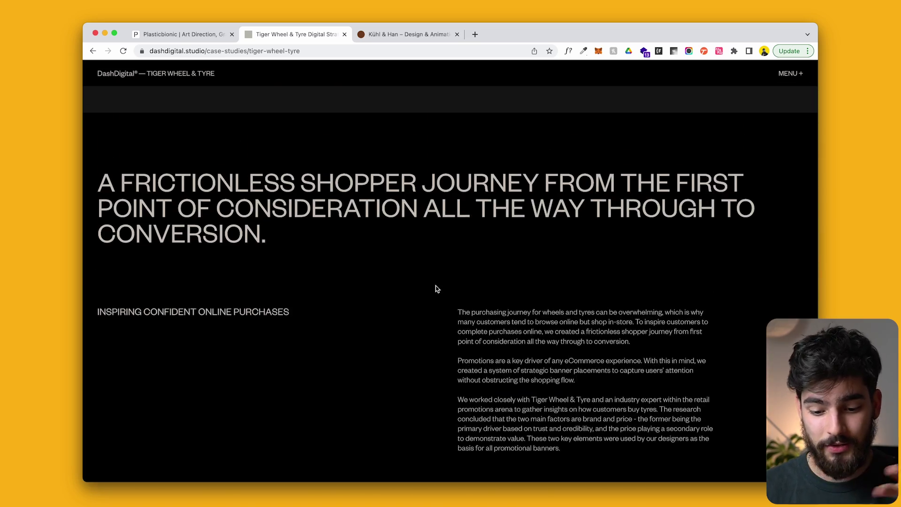
scroll(436, 289, "down", 10)
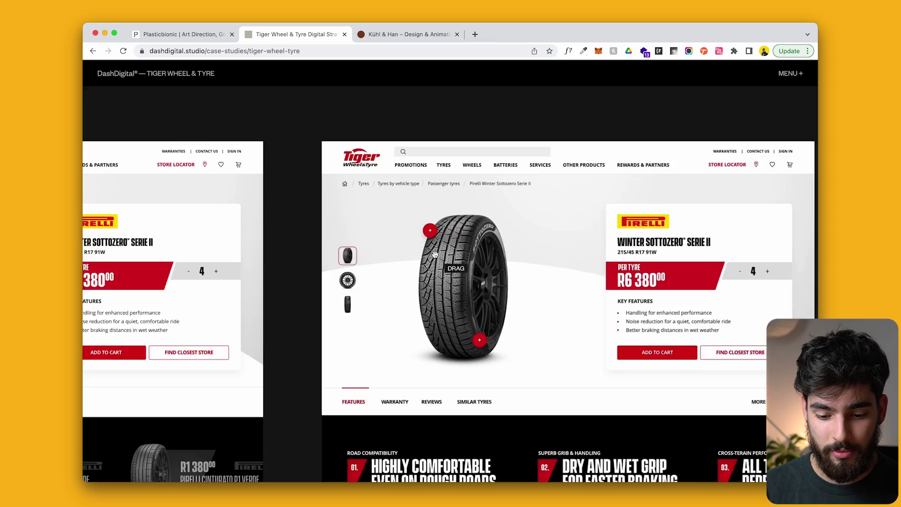
scroll(398, 326, "down", 20)
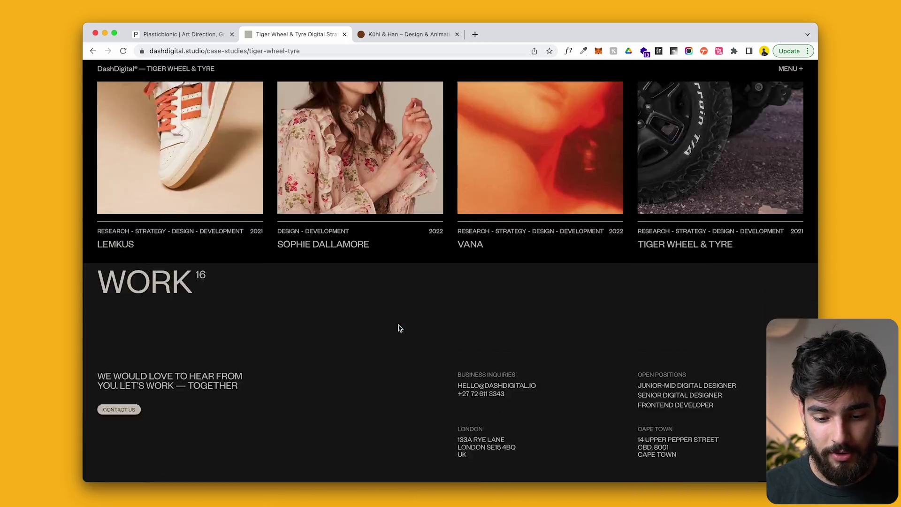
scroll(399, 328, "up", 15)
scroll(399, 328, "down", 15)
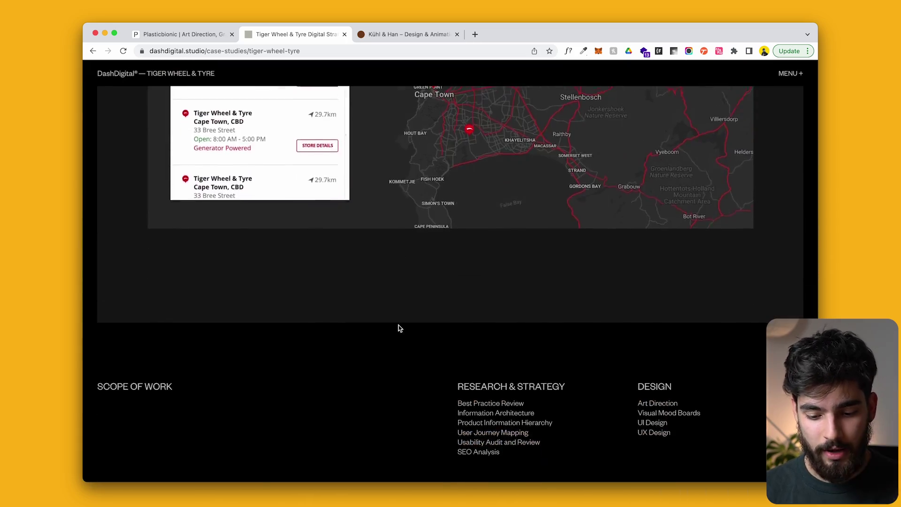
scroll(399, 329, "down", 5)
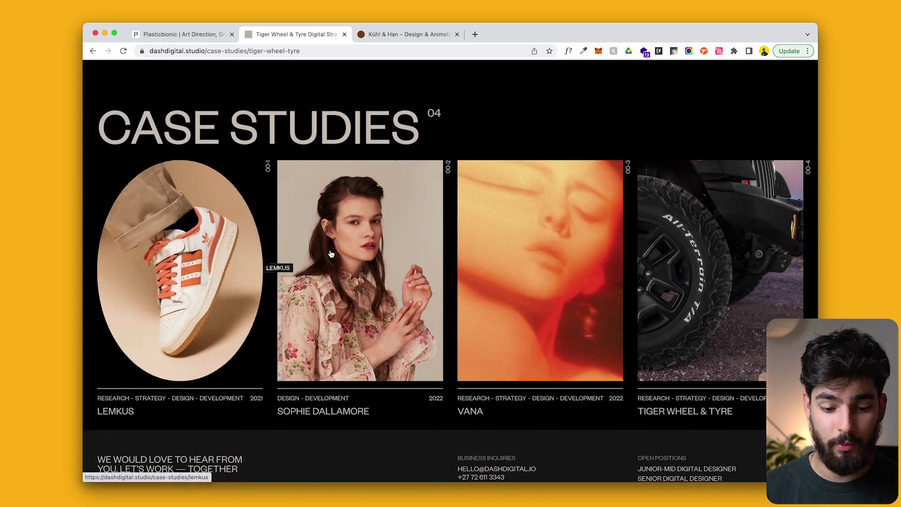
scroll(306, 282, "down", 8)
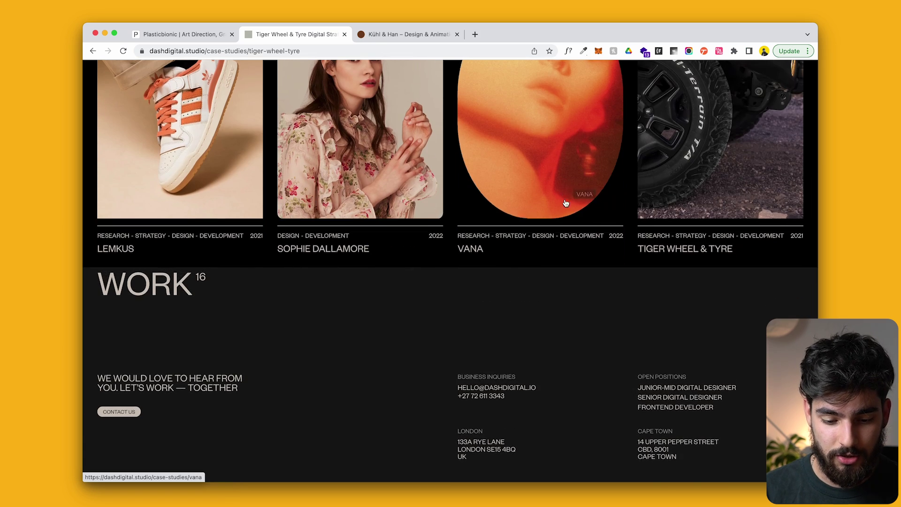
scroll(287, 303, "up", 20)
- Switch to the Kühl & Han site and open the Google Pixel 6 project from the Work page
key("ctrl+Tab")
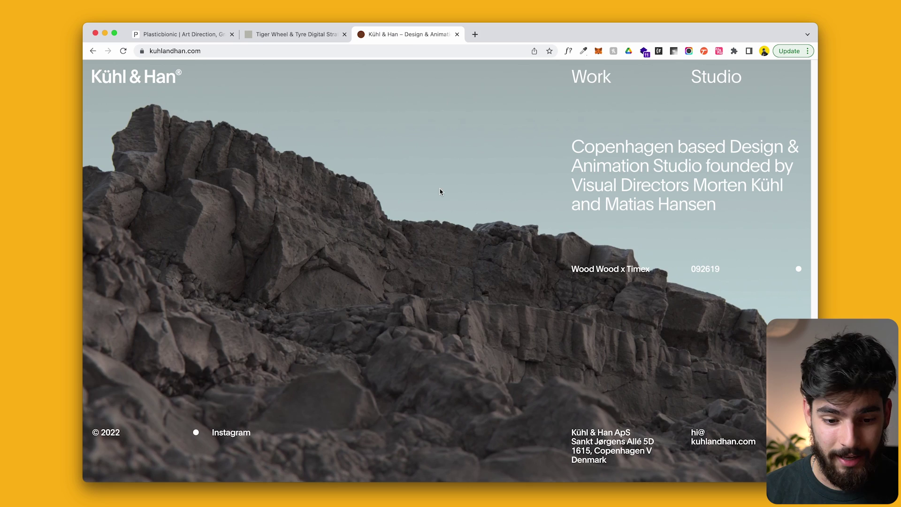
left_click(592, 84)
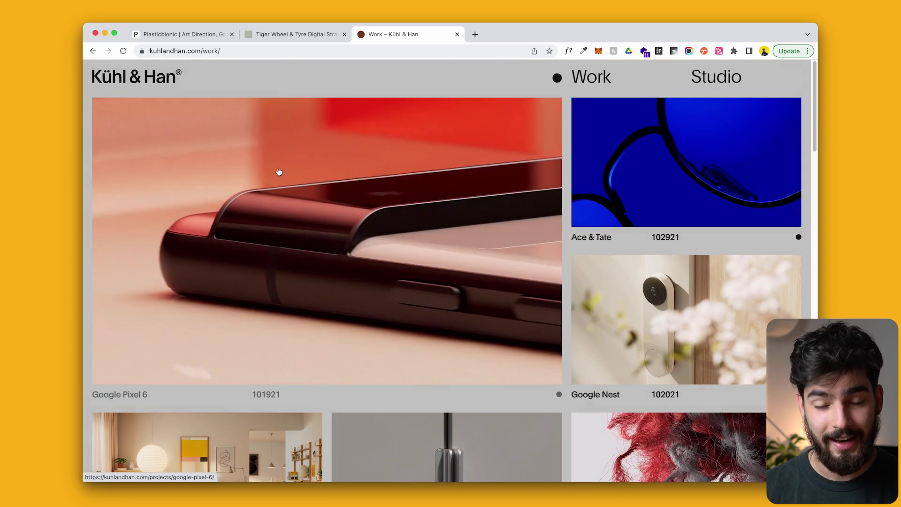
left_click(362, 220)
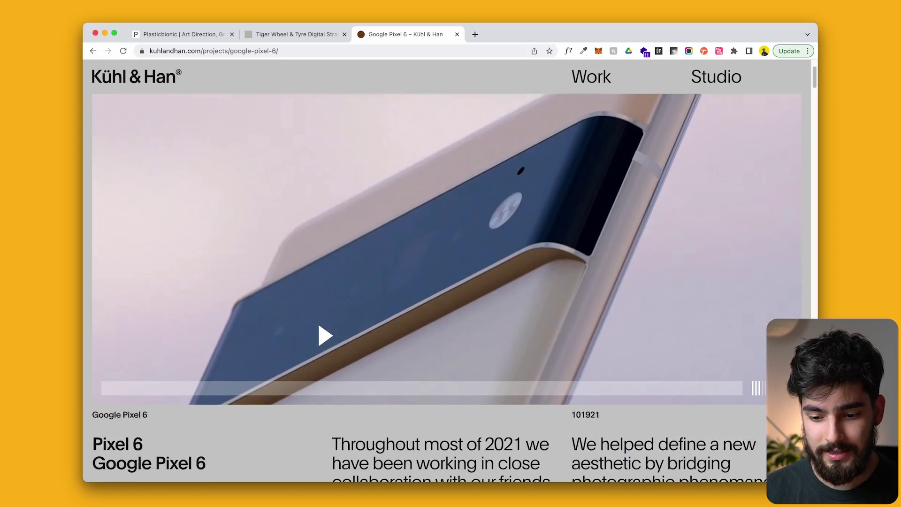
- Play the Pixel 6 hero video and scroll down through the image pairs
left_click(418, 322)
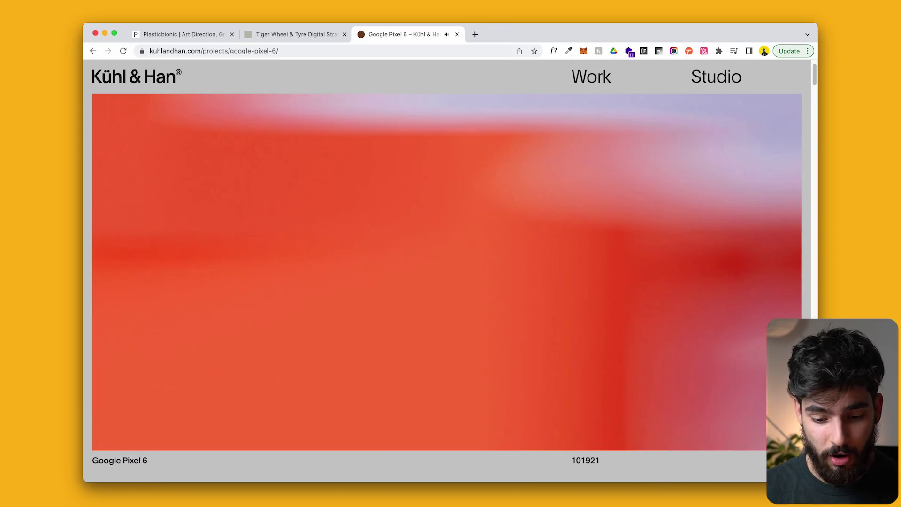
scroll(248, 323, "down", 2)
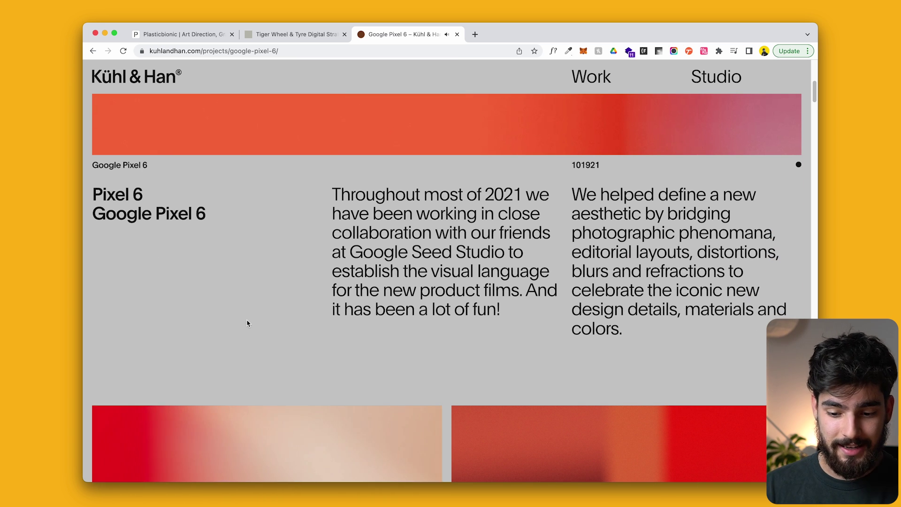
scroll(247, 323, "down", 10)
scroll(248, 323, "down", 10)
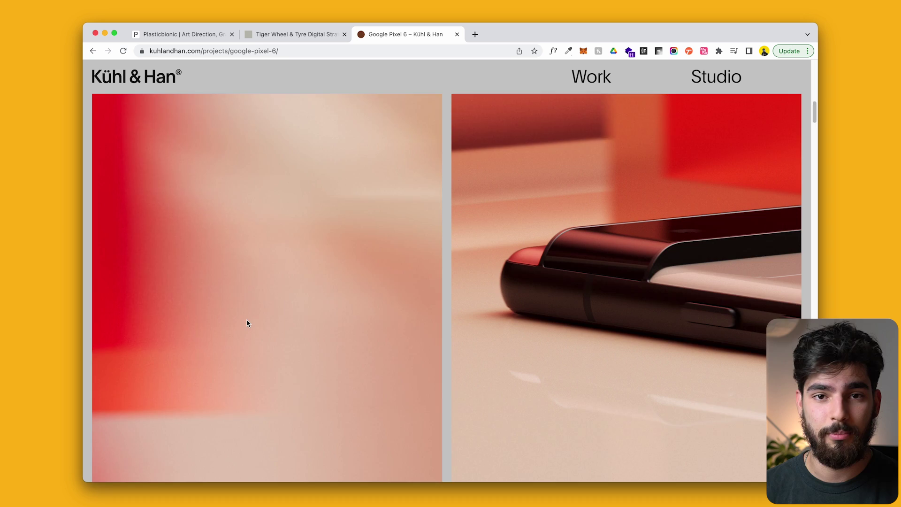
scroll(248, 323, "down", 10)
scroll(248, 323, "down", 10)
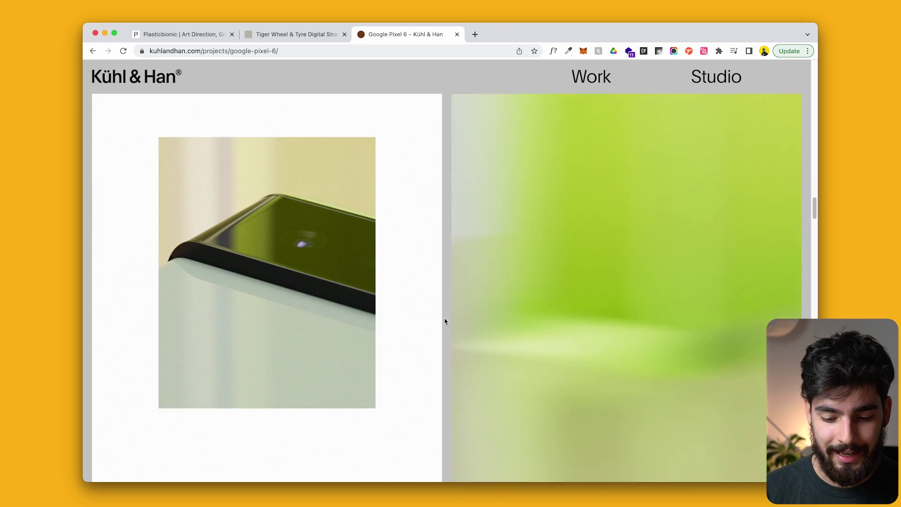
scroll(446, 322, "down", 15)
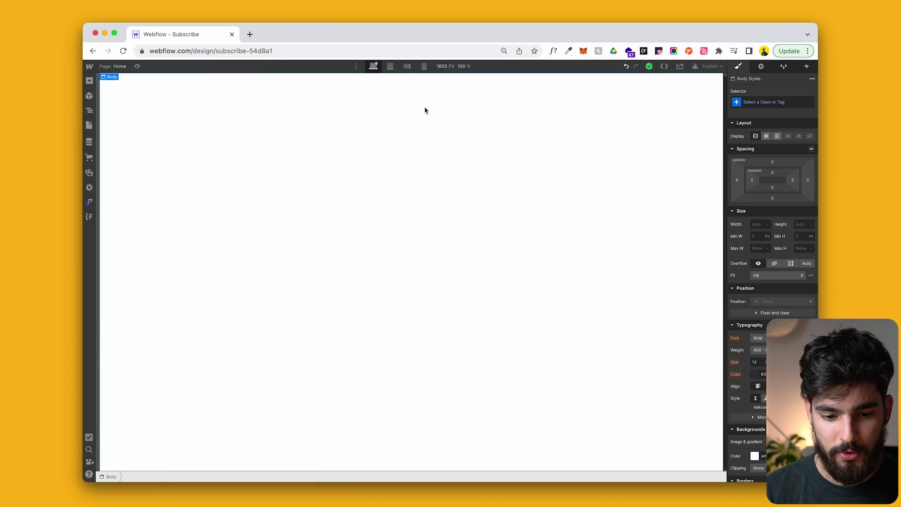
- Move the Webflow project tab into the main browser window beside the reference tabs and return to it
left_click_drag(185, 34, 477, 34)
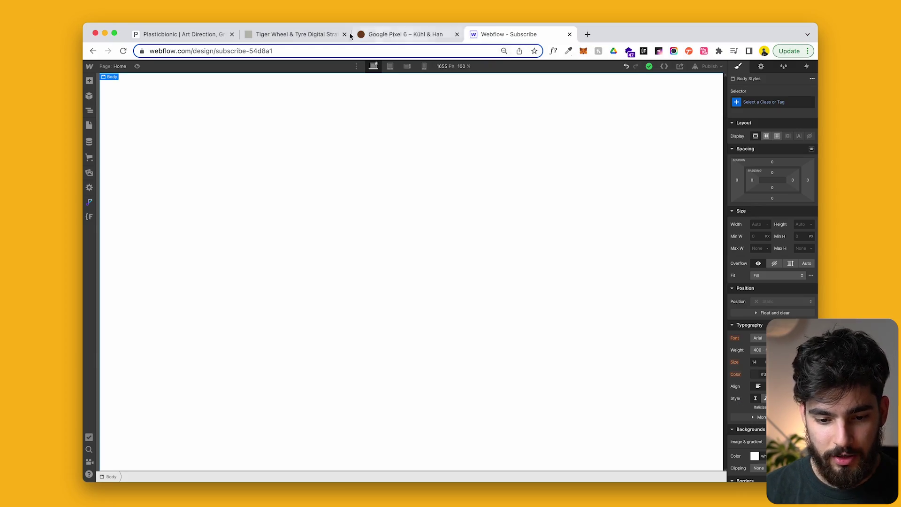
left_click(259, 37)
left_click(403, 35)
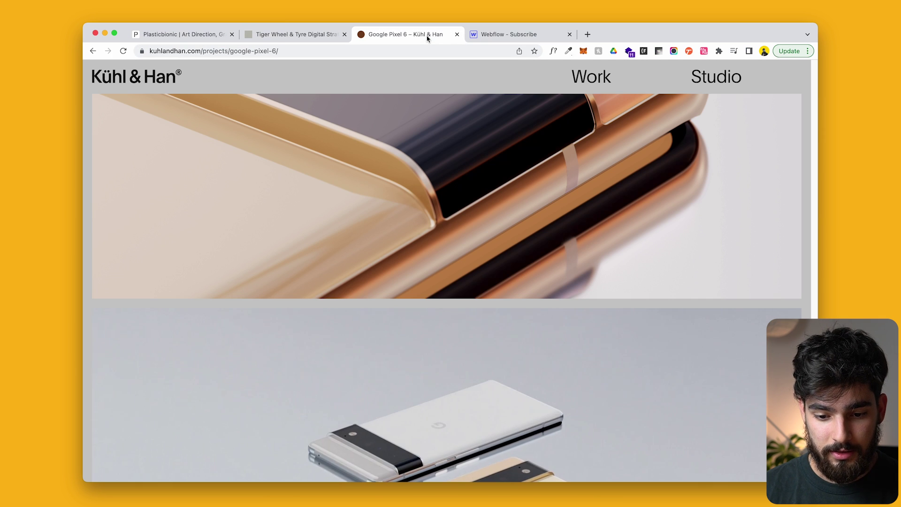
left_click(497, 35)
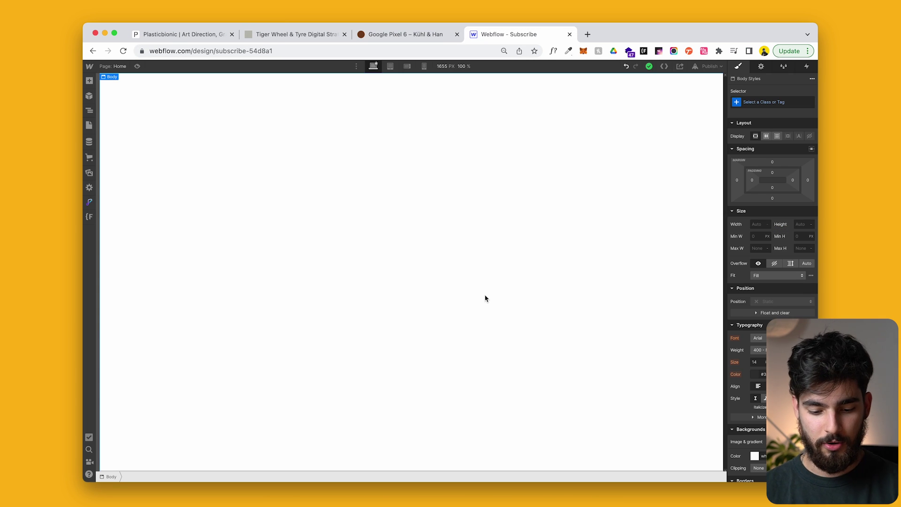
key("super+e")
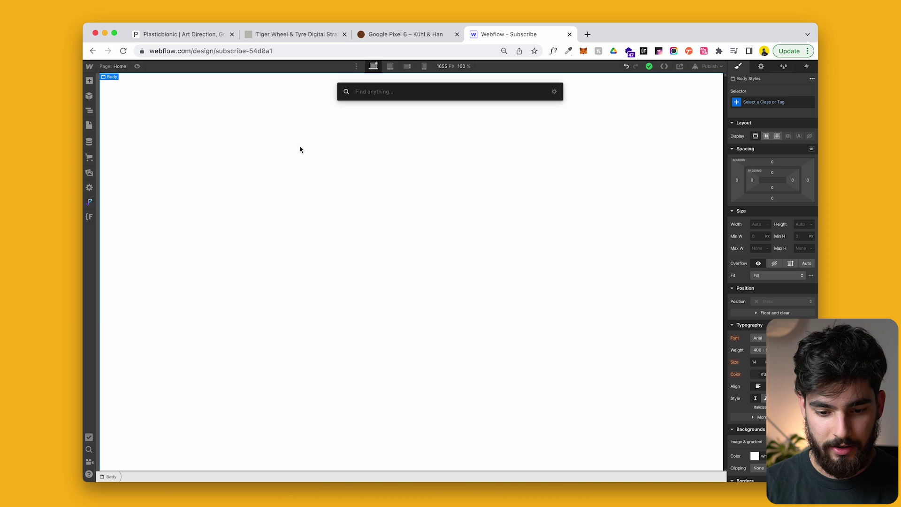
key("Escape")
- Review the Pixel 6, Plasticbionic Google and Tiger Wheel & Tyre reference pages
key("ctrl+shift+Tab")
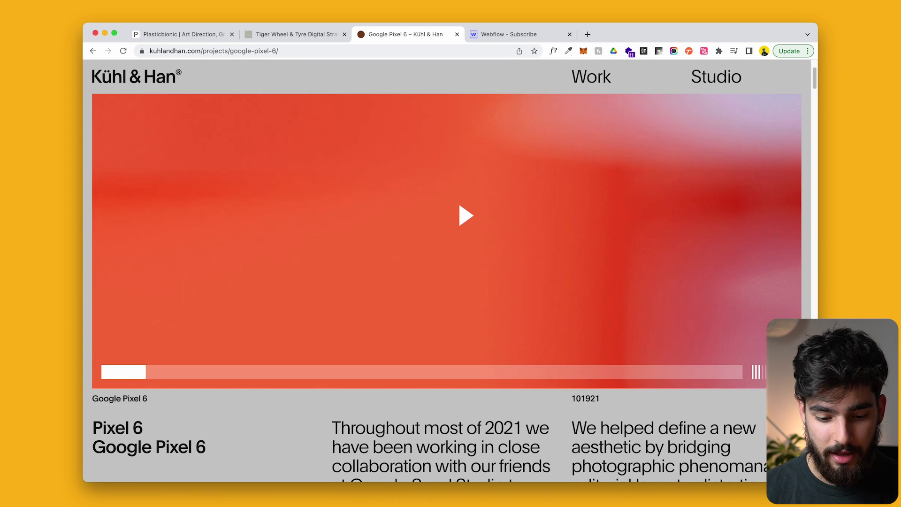
key("ctrl+Tab")
key("ctrl+Tab")
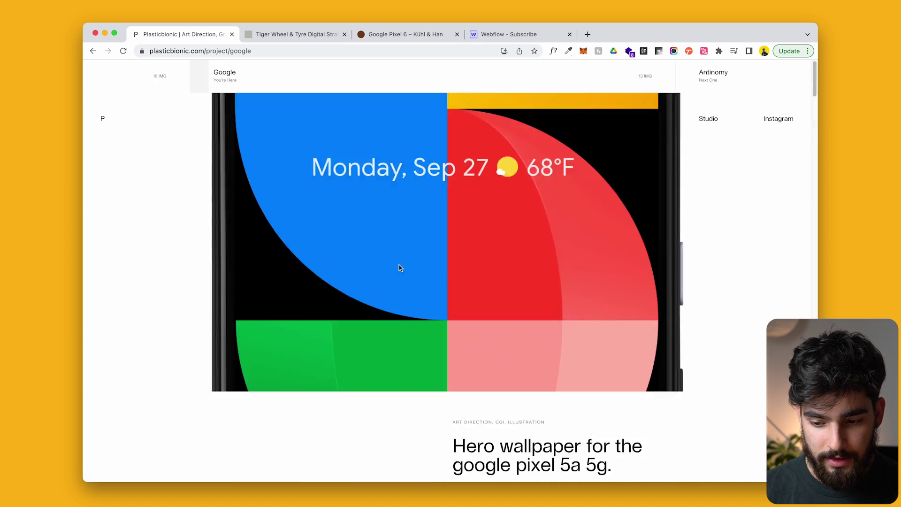
key("ctrl+Tab")
scroll(399, 264, "up", 3)
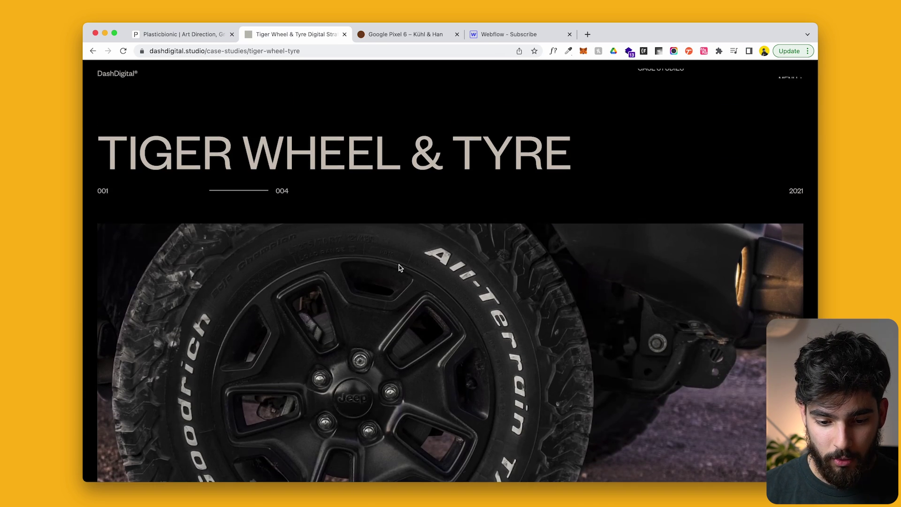
scroll(399, 265, "down", 5)
scroll(399, 265, "up", 5)
left_click_drag(174, 150, 630, 144)
left_click(631, 144)
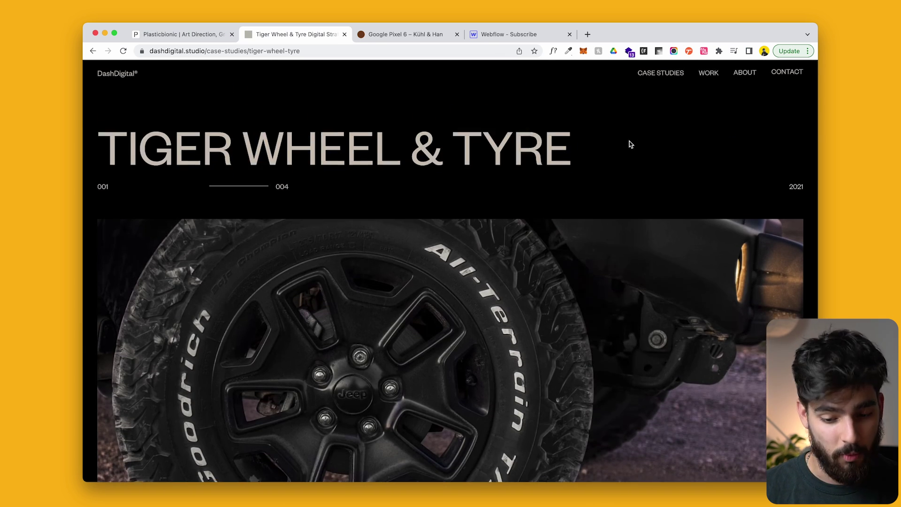
scroll(629, 143, "down", 6)
- Insert a Section with an Image element inside it using quick find
key("ctrl+Tab")
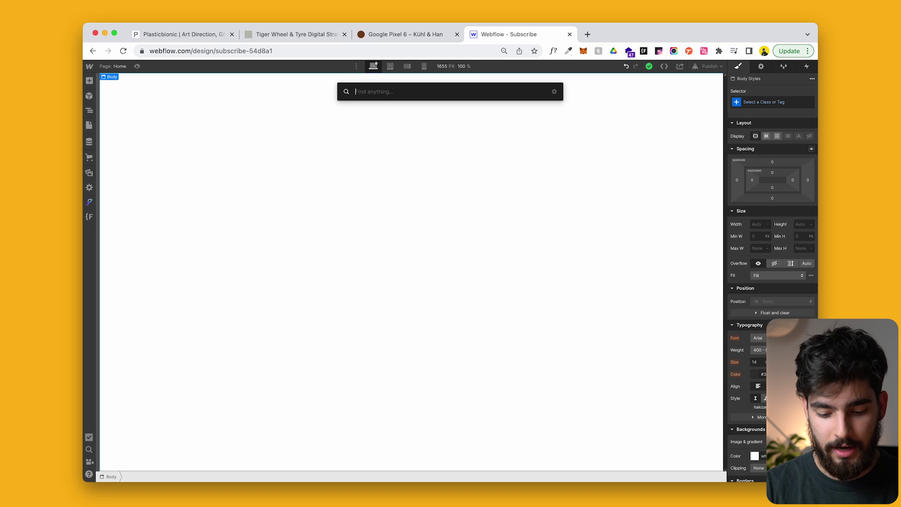
type("sec")
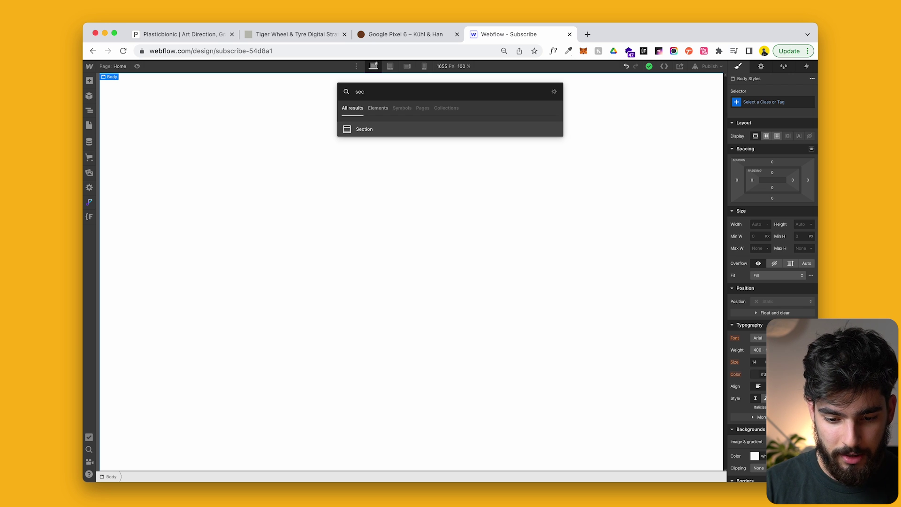
key("Return")
key("super+e")
type("image")
key("Return")
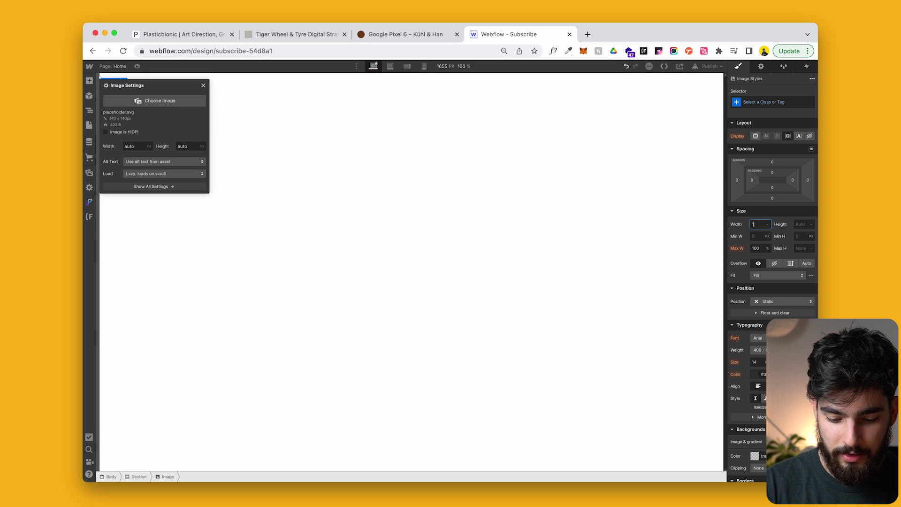
- Size the image 100vw by 50vh, replace it with the abstract sphere asset, and set Fit to Cover
type("100vw")
key("Return")
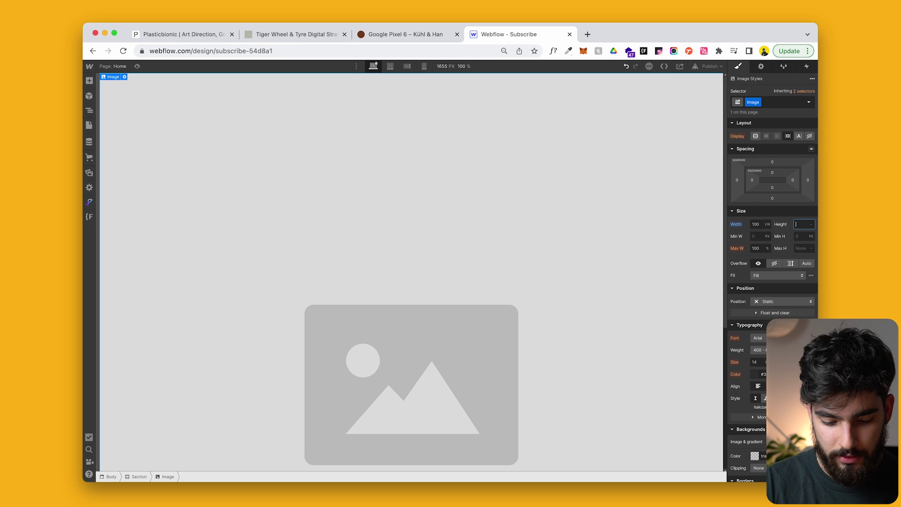
key("Return")
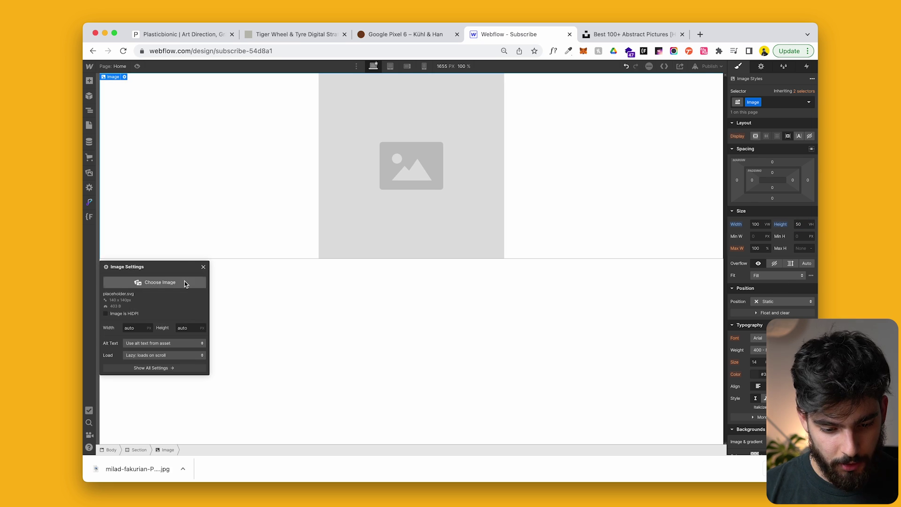
left_click(184, 283)
left_click(121, 145)
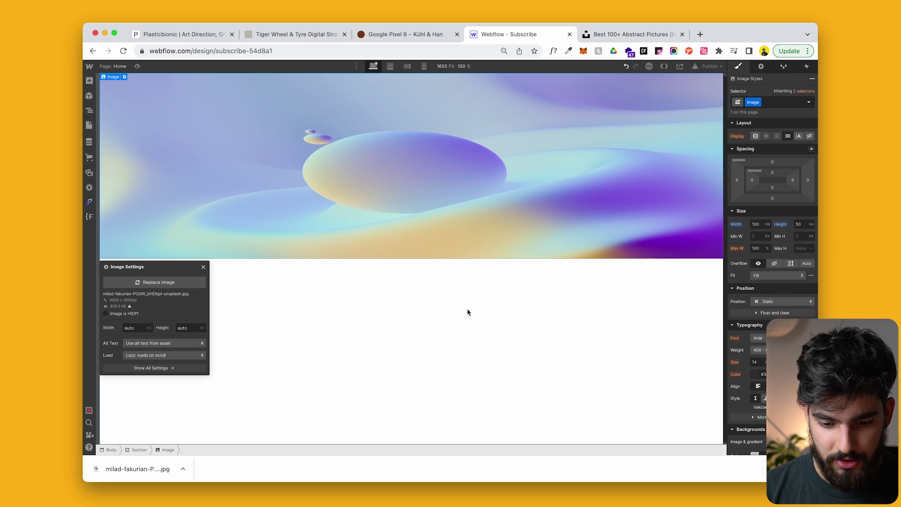
left_click(761, 281)
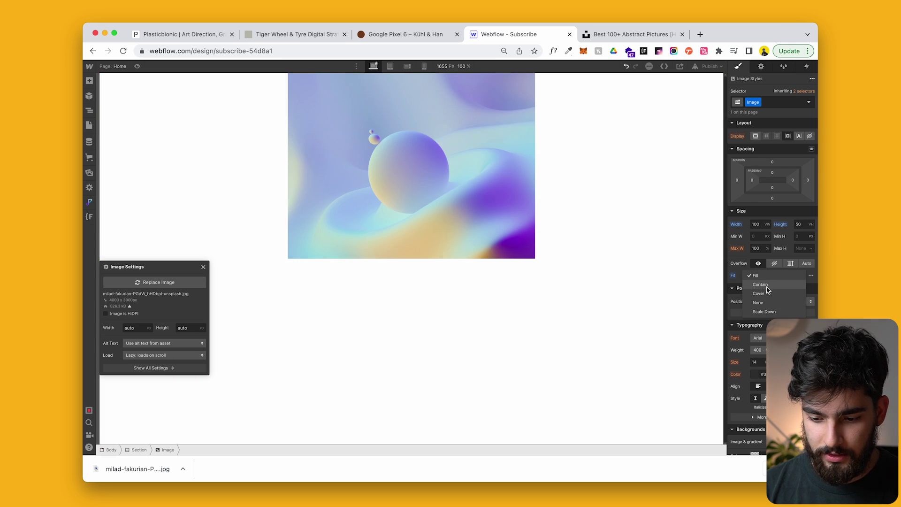
left_click(763, 293)
left_click(274, 323)
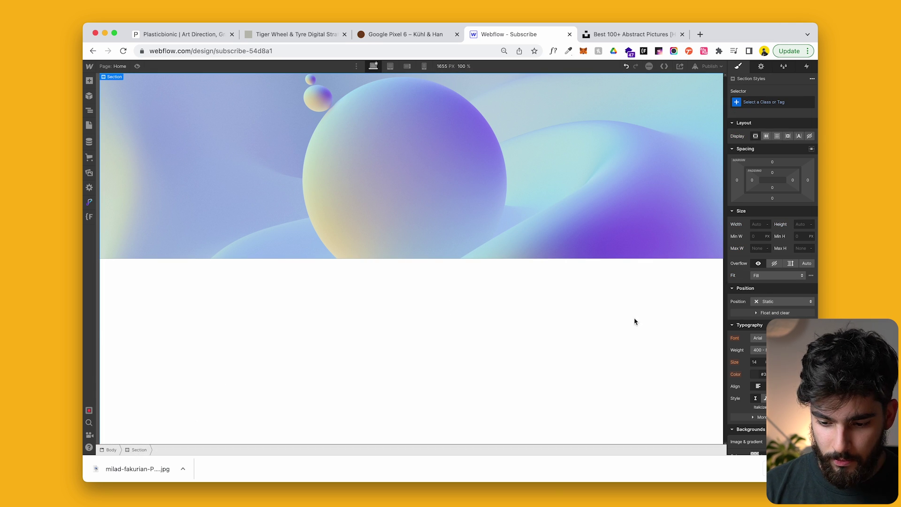
- Add a Div Block with the class 'wrapper'
key("super+k")
type("div")
key("Return")
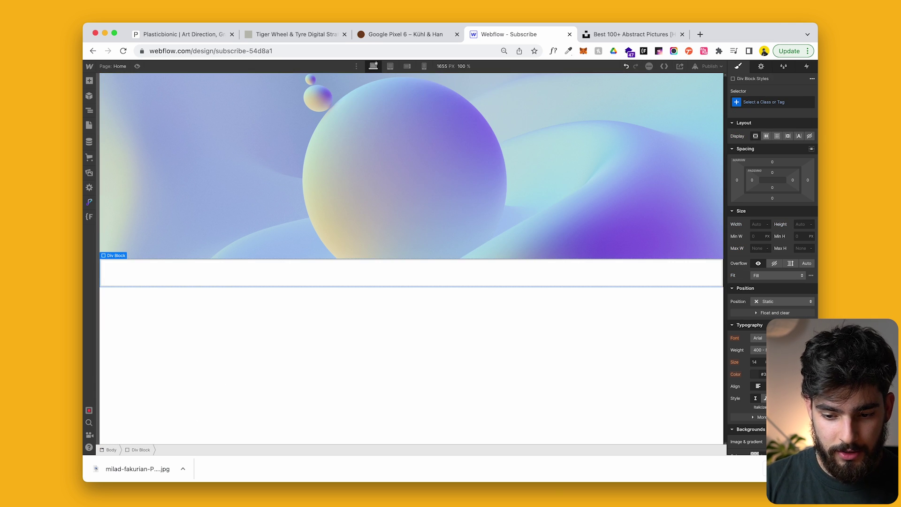
left_click(777, 103)
type("wrapper")
key("Return")
- Give the wrapper 5% padding on the left, right and top
left_click(752, 180)
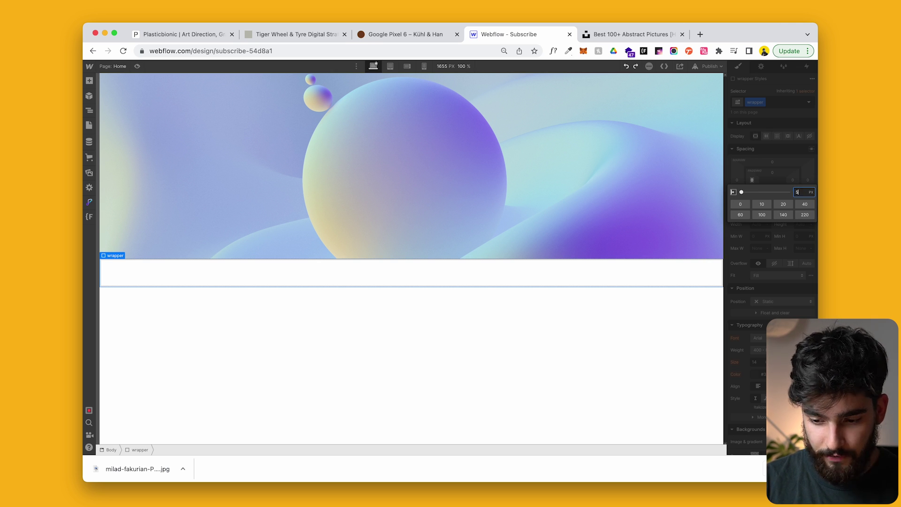
type("5%")
left_click(793, 180)
type("5")
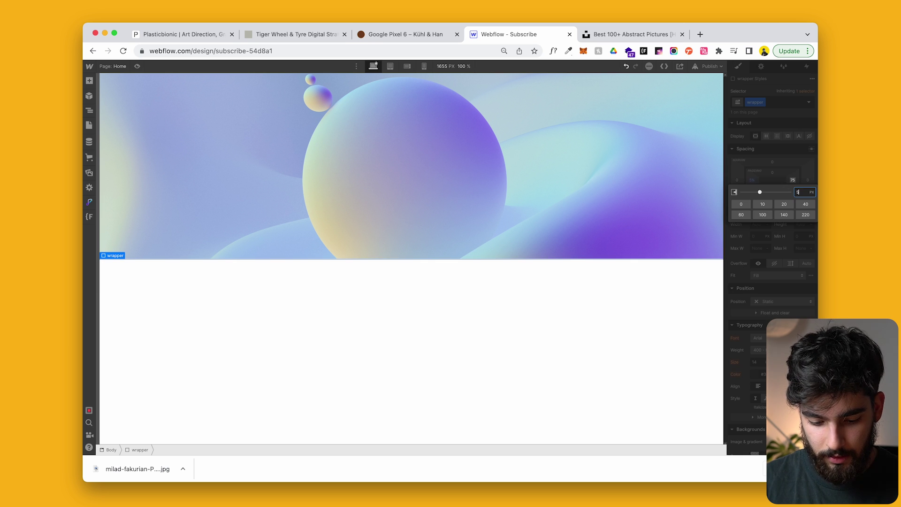
type("%")
key("Return")
left_click(772, 173)
type("5%")
key("Return")
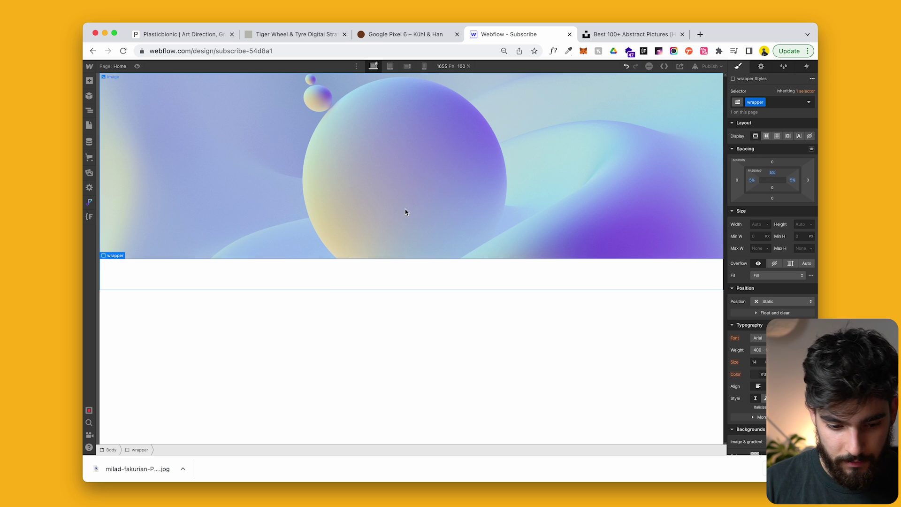
- Move the hero Section inside the wrapper in the Navigator and cut the wrapper padding to 1% all round
left_click(90, 109)
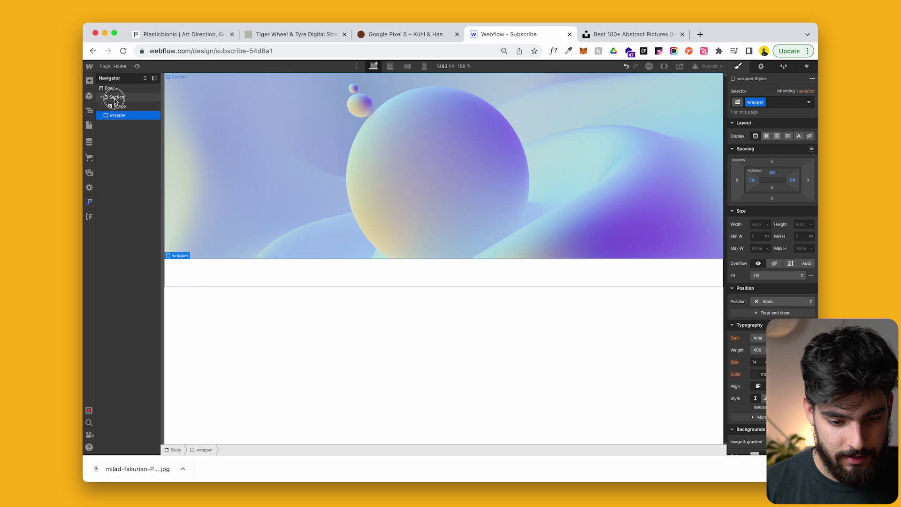
mouse_move(115, 101)
left_mouse_down()
mouse_move(125, 109)
mouse_move(118, 97)
left_mouse_up()
left_click(386, 203)
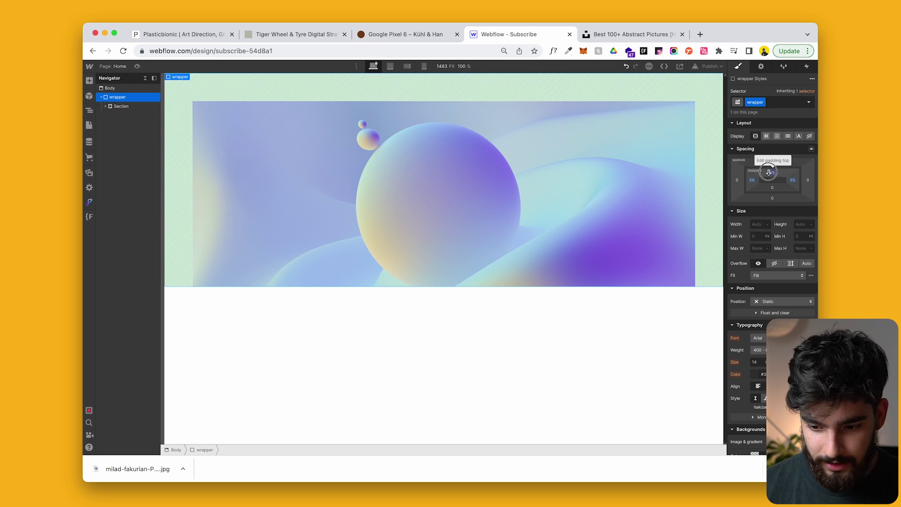
left_click_drag(769, 173, 770, 171)
key("Escape")
- Set the hero image height to 80vh, comparing against the Kühl & Han reference page
left_click(402, 206)
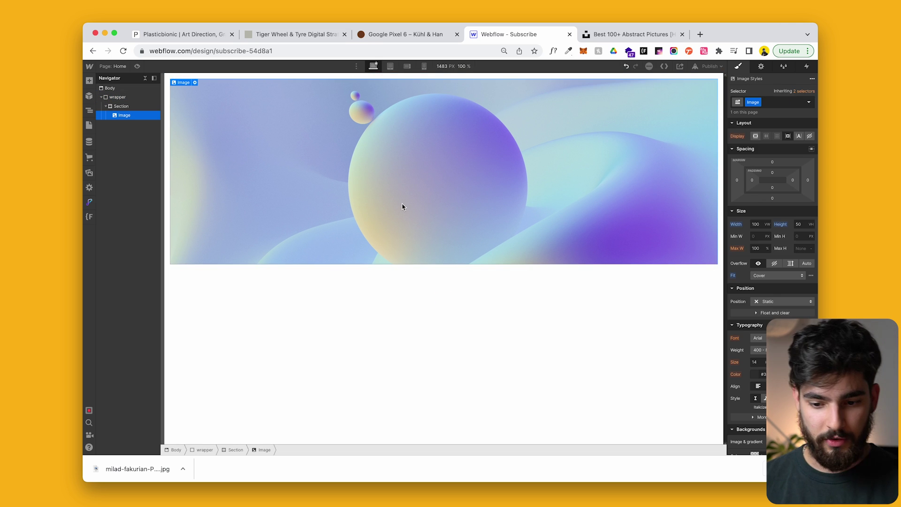
key("ctrl+shift+Tab")
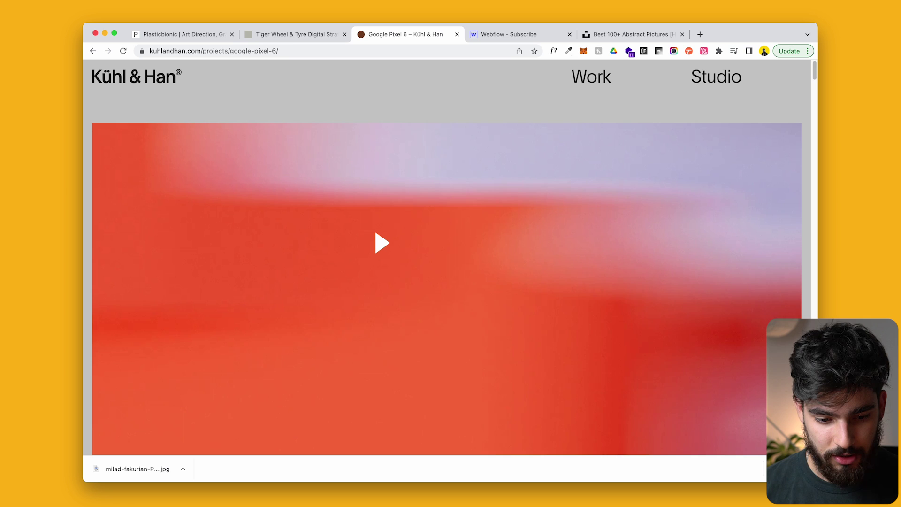
key("ctrl+Tab")
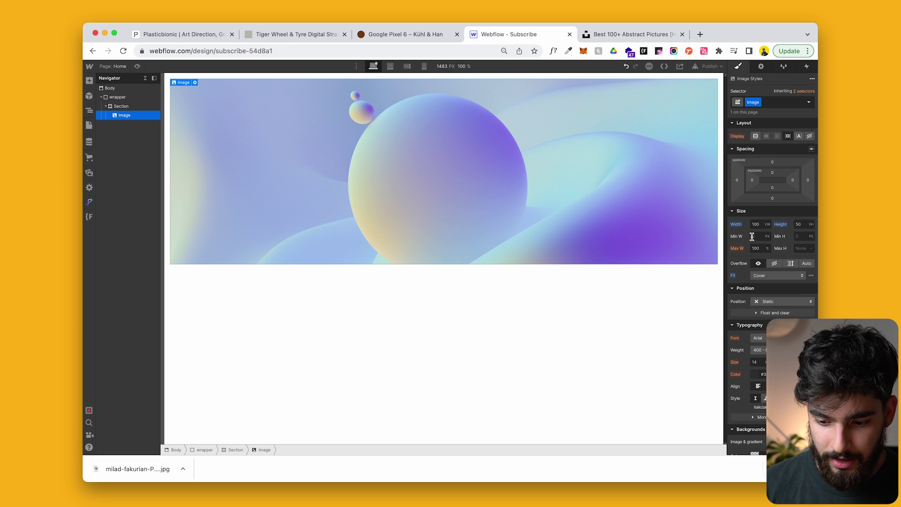
type("90")
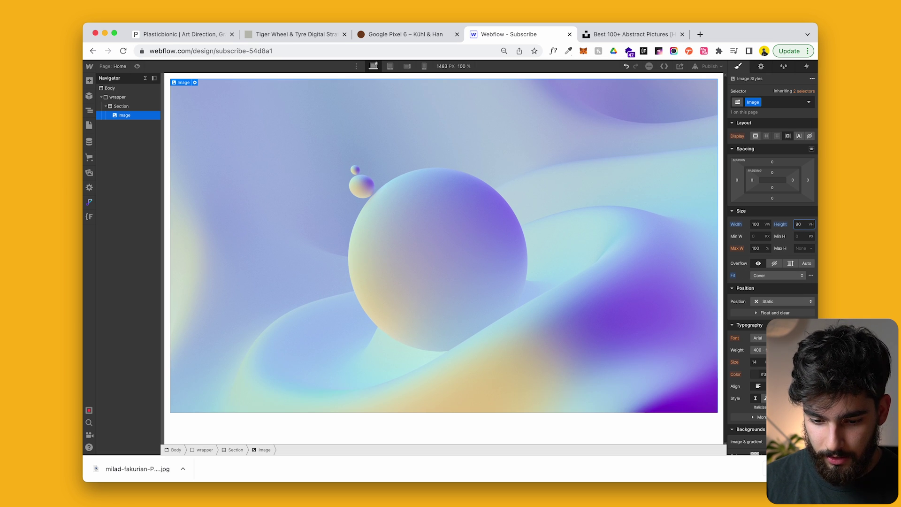
key("shift+Down")
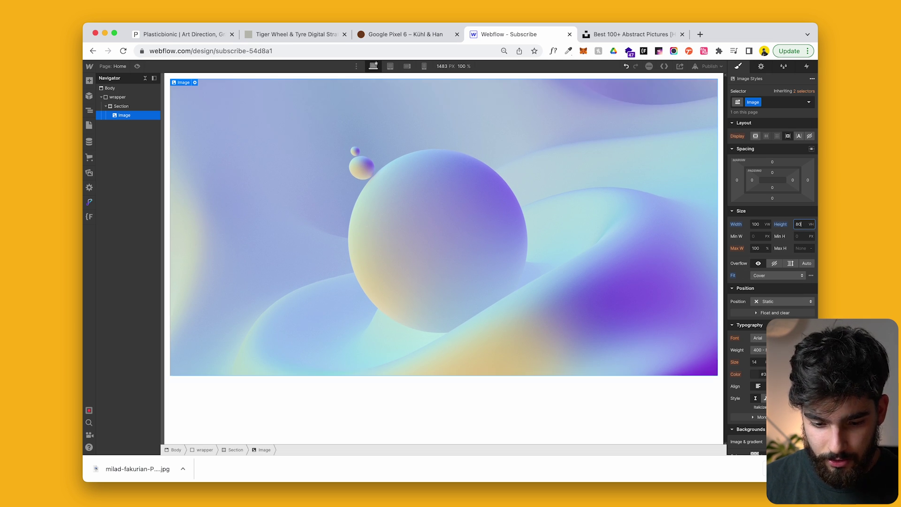
key("Escape")
key("ctrl+shift+Tab")
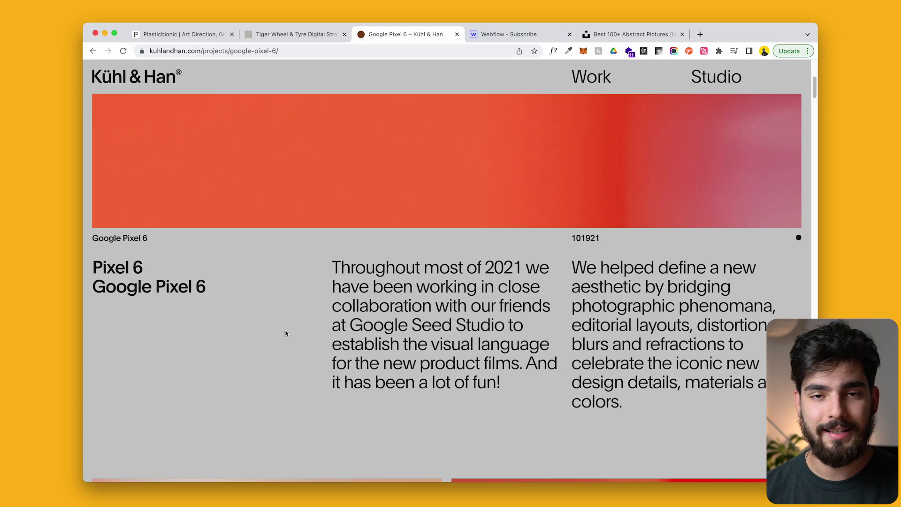
- Scroll the Kühl & Han Pixel 6 page to the text columns below its hero, then return to Webflow
left_click_drag(86, 248, 201, 272)
left_click(213, 283)
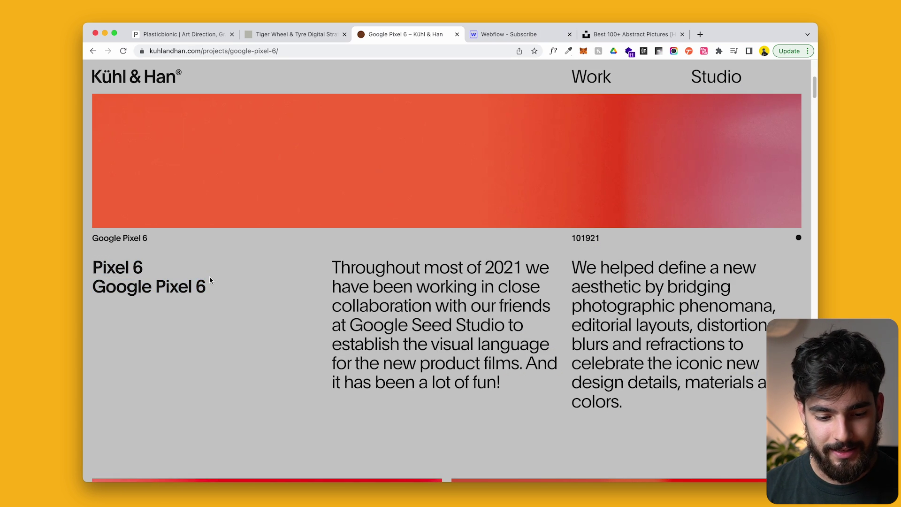
scroll(210, 280, "down", 4)
key("ctrl+Tab")
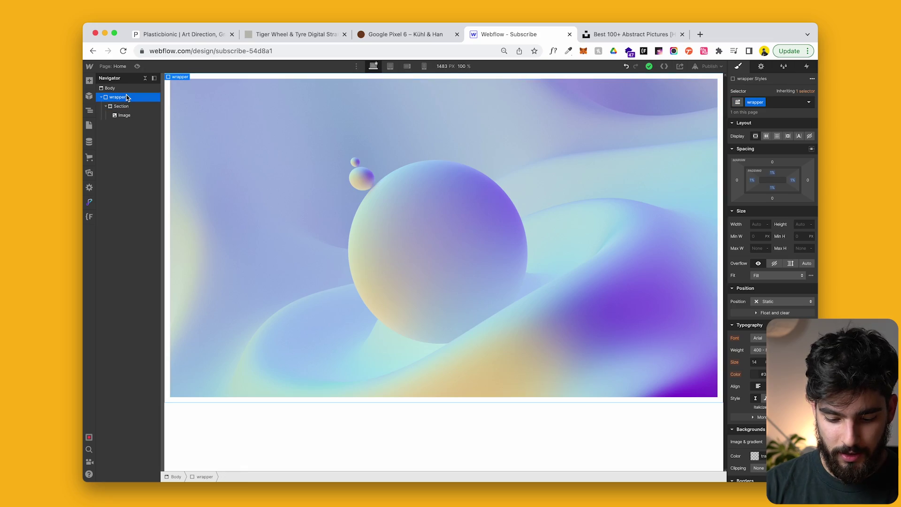
- Insert a new Section below the header image and give it a 2vh top margin
key("BackSpace")
key("BackSpace")
key("BackSpace")
type("ect")
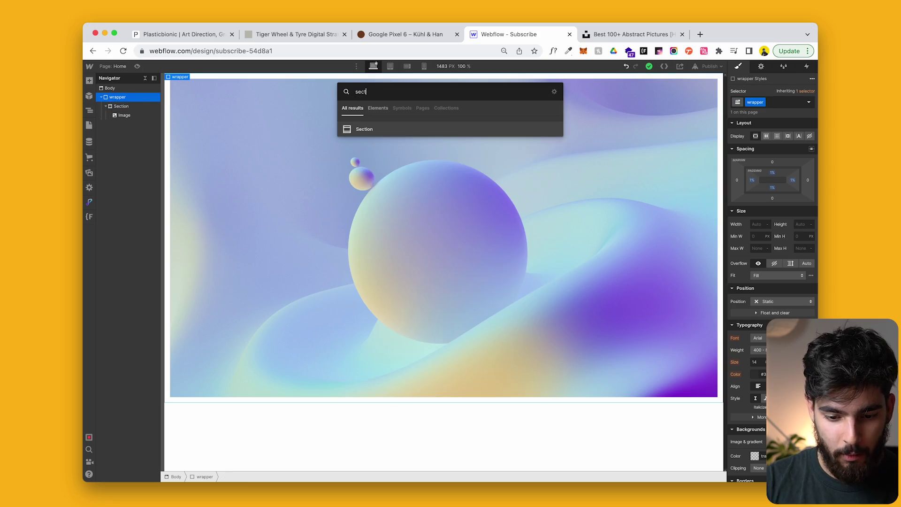
key("Return")
left_click(123, 107)
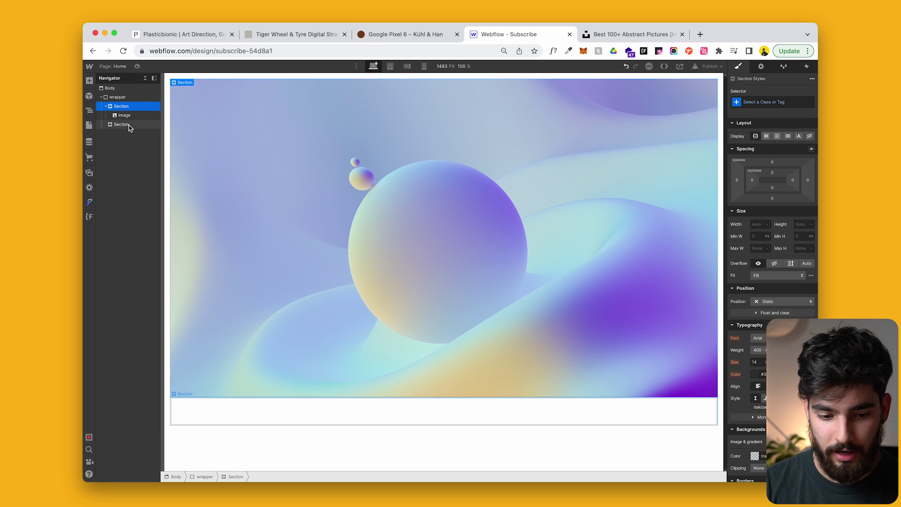
left_click(123, 125)
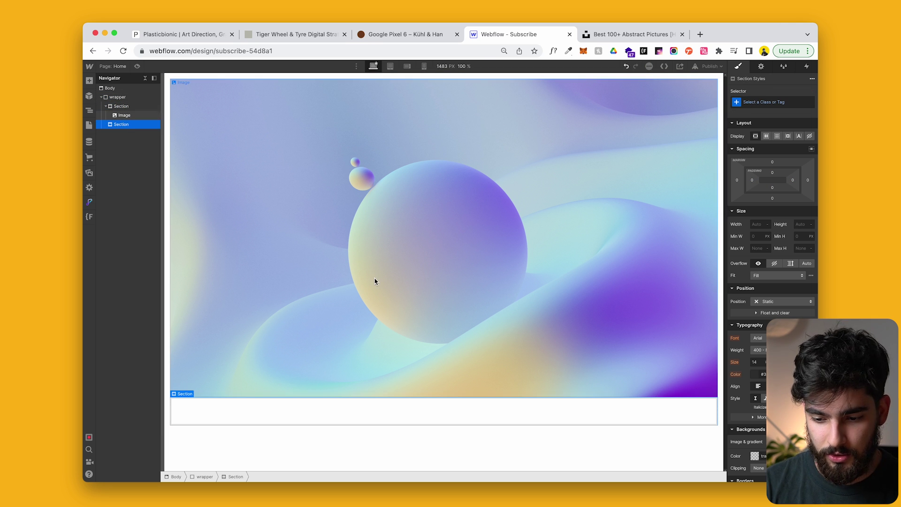
left_click(773, 163)
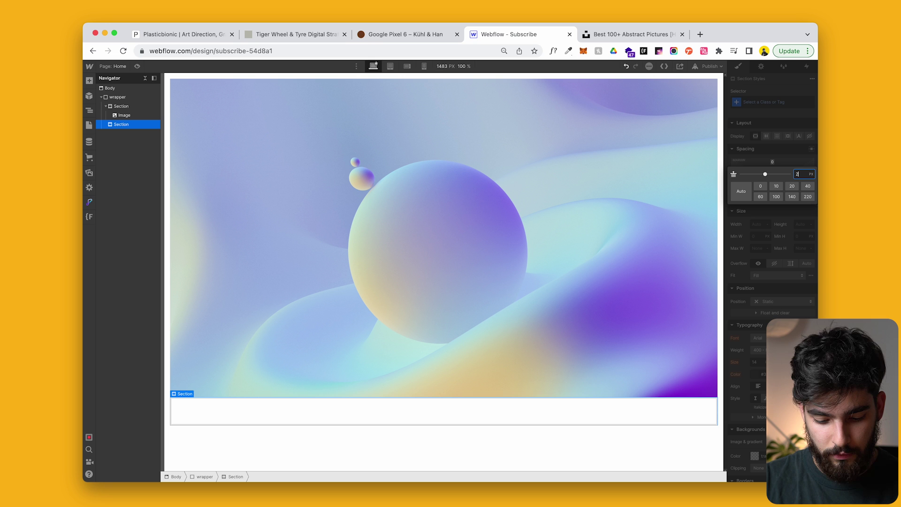
type("2vh")
key("Return")
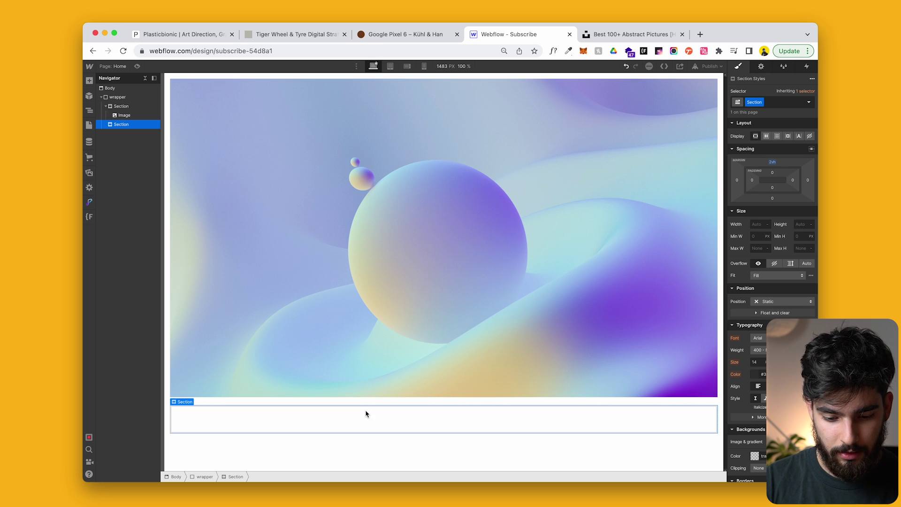
- Add a Grid to the section, adding a third column and deleting the second row
key("super+e")
type("grid")
key("Return")
left_click(510, 459)
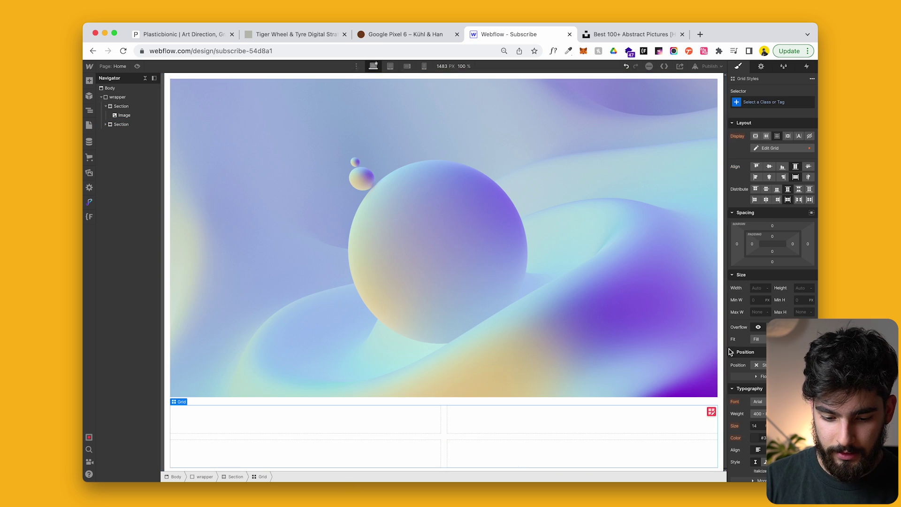
left_click(713, 413)
left_click(812, 208)
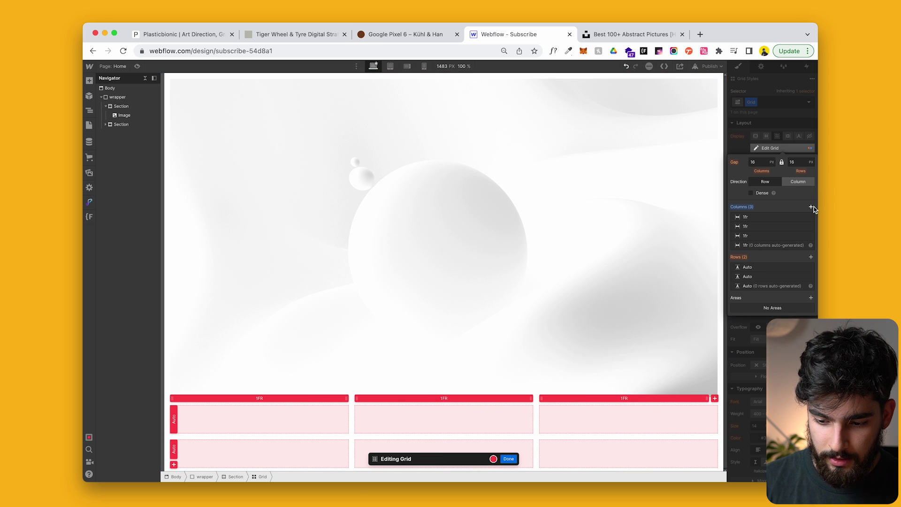
left_click(810, 268)
- Add a Heading in the first cell and type 'My awesome YouTube projec'
key("super+e")
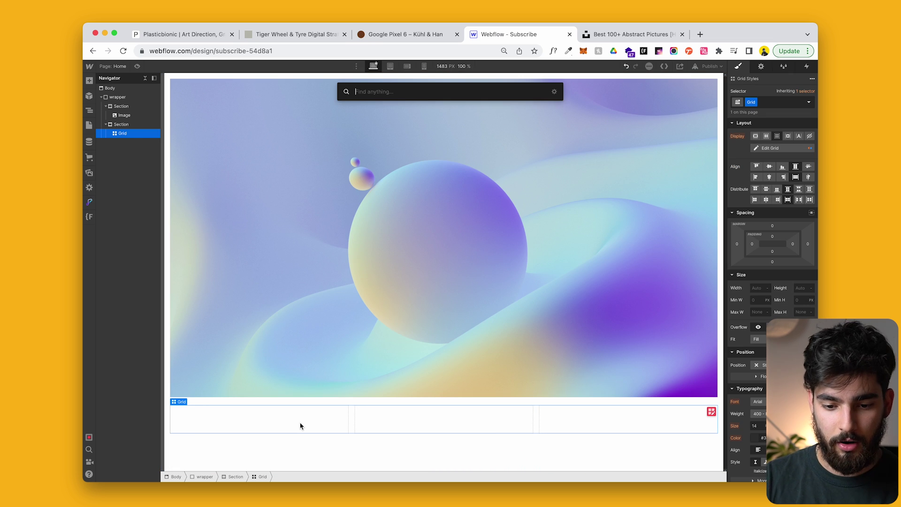
key("ctrl+shift+Tab")
scroll(160, 221, "up", 2)
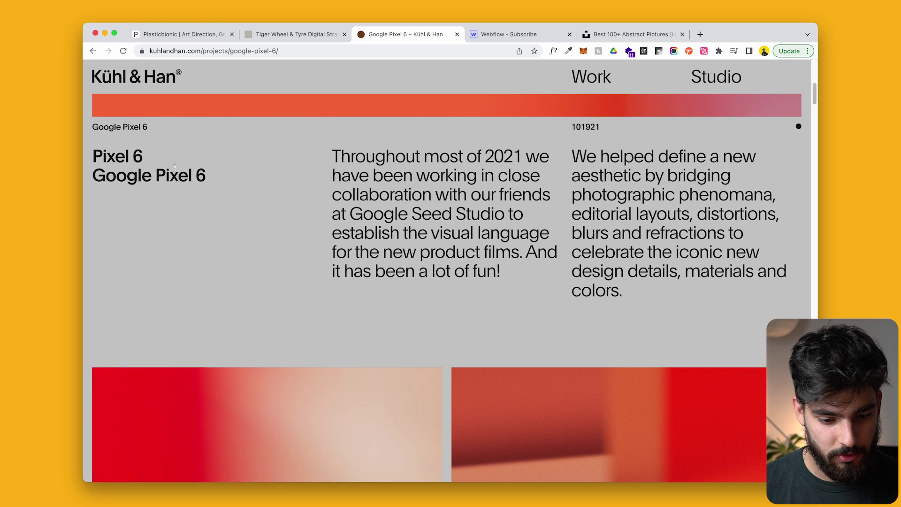
key("ctrl+Tab")
type("headin")
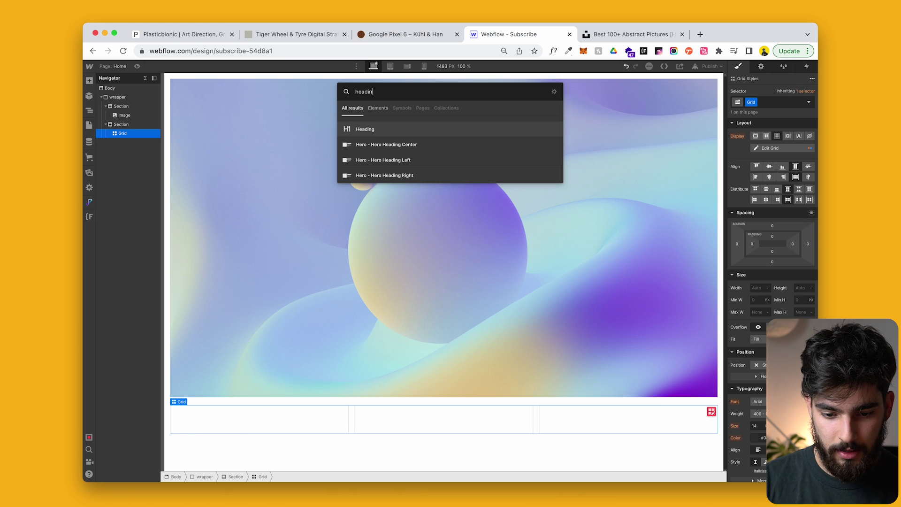
key("Return")
double_click(201, 422)
type("My ")
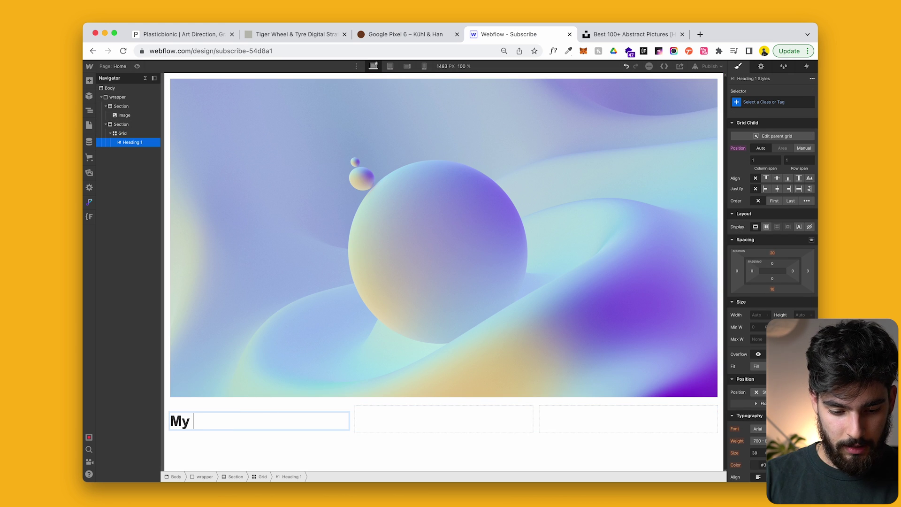
type("awesome YouTube project")
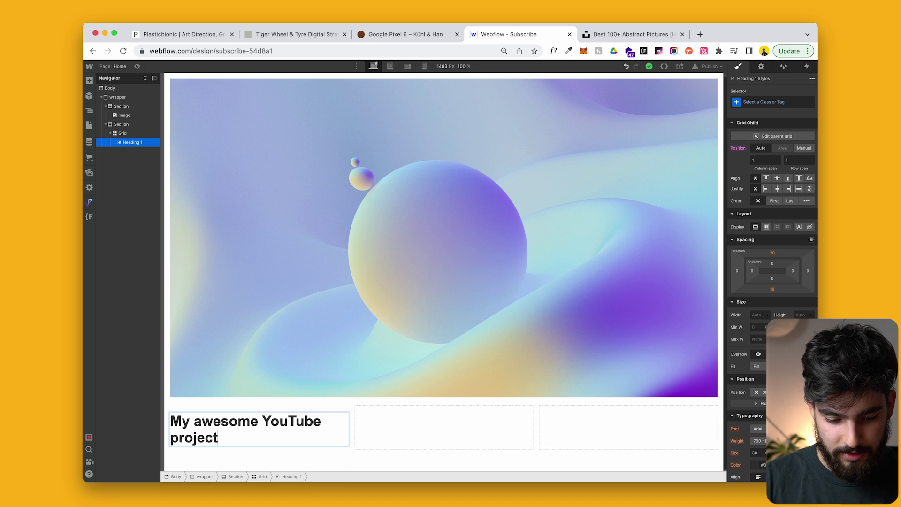
- Insert a Text Block into the grid and duplicate it into the third cell
left_click(358, 427)
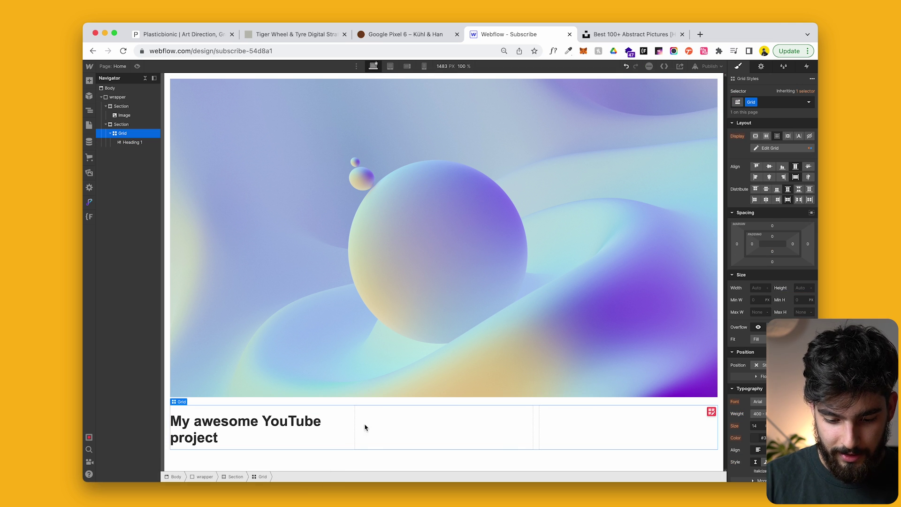
key("super+e")
type("text")
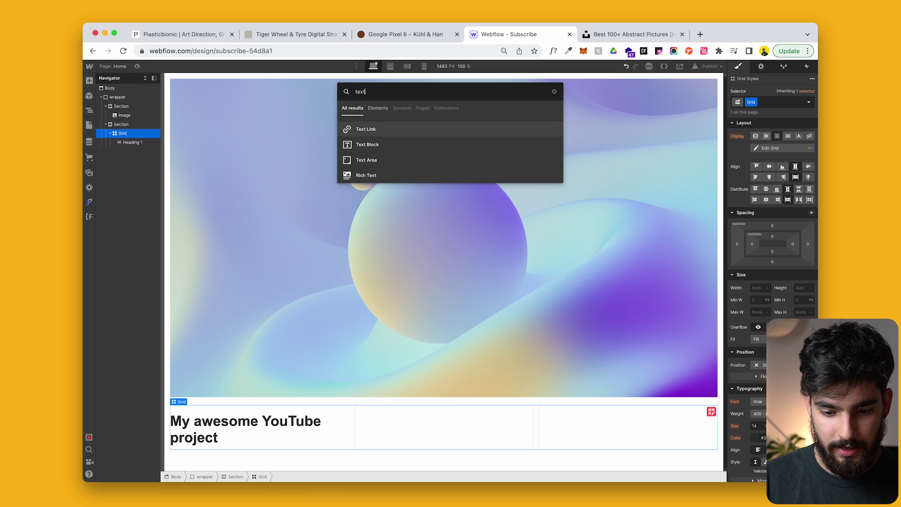
key("Return")
key("super+v")
left_click(440, 412)
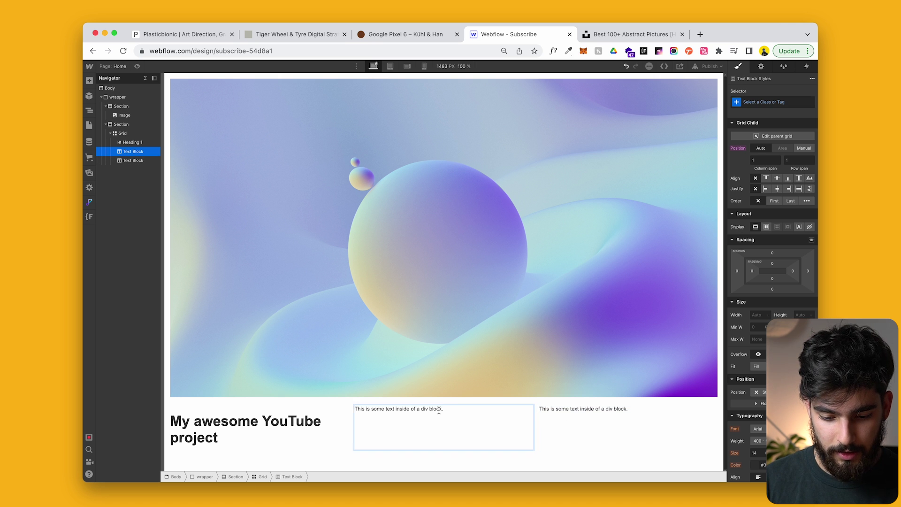
- Replace both text blocks' placeholder text with a pasted lorem ipsum paragraph
double_click(440, 411)
type("Lorem ipsum dolor sit amet, consectetur adipiscing elit, sed do eiusmod tempor incididunt ut labore et dolore magna aliqua. Ut enim ad minim veniam, quis nostrud exercitation ullamco laboris nisi ut aliquip ex ea commodo consequat. Duis aute irure dolor in reprehenderit in voluptate velit esse cillum dolore eu fugiat nulla pariatur. Excepteur sint occaecat cupidatat non proident, sunt in culpa qui officia deserunt mollit anim id est laborum")
left_click(610, 416)
double_click(610, 416)
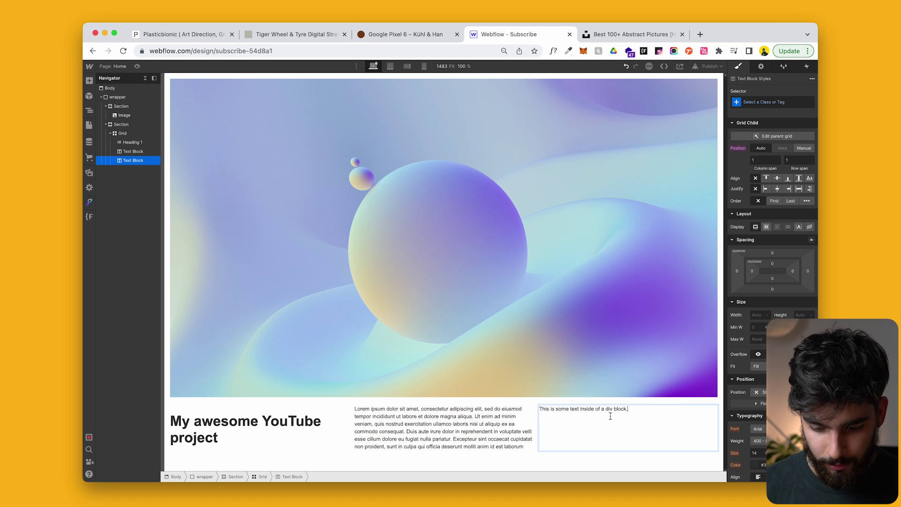
key("super+a")
type("Lorem ipsum dolor sit amet, consectetur adipiscing elit, sed do eiusmod tempor incididunt ut labore et dolore magna aliqua. Ut enim ad minim veniam, quis nostrud exercitation ullamco laboris nisi ut aliquip ex ea commodo consequat. Duis aute irure dolor in reprehenderit in voluptate velit esse cillum dolore eu fugiat nulla pariatur. Excepteur sint occaecat cupidatat non proident, sunt in culpa qui officia deserunt mollit anim id est laborum")
key("Escape")
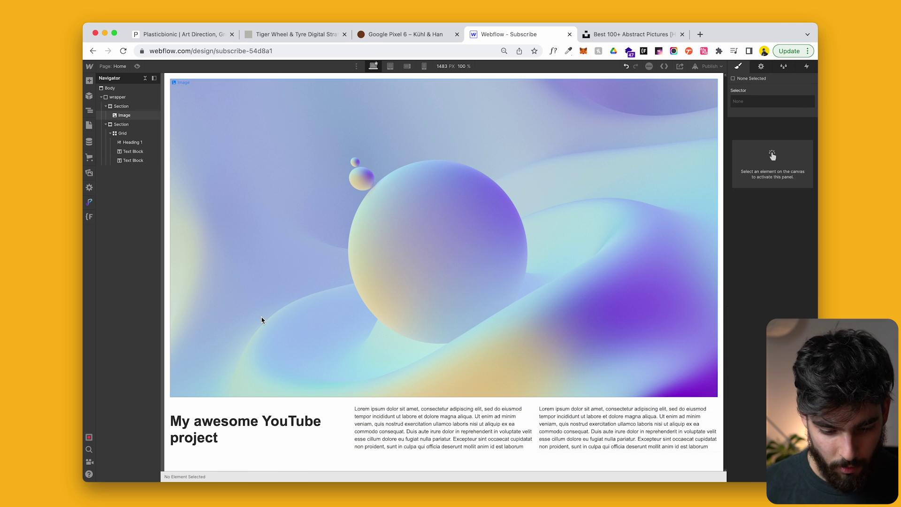
- Review the heading, header image and text blocks by selecting each in turn
left_click(258, 439)
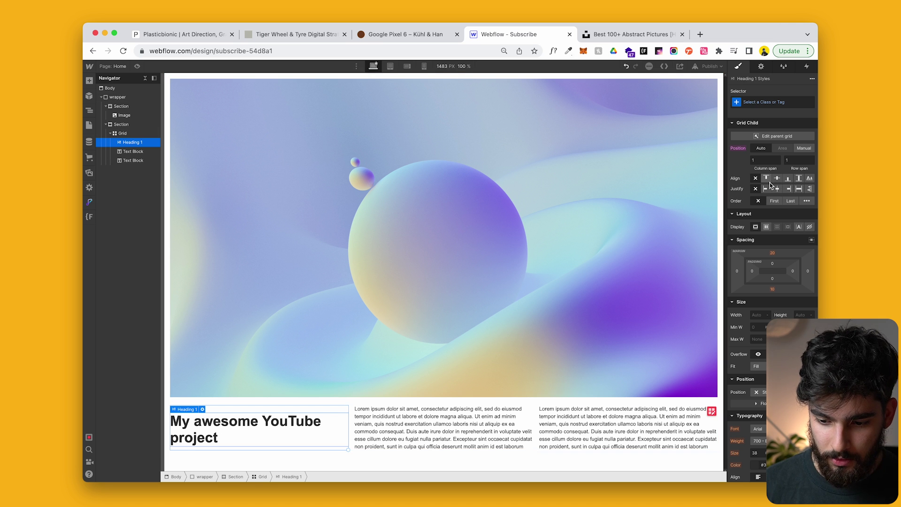
left_click(379, 203)
left_click(254, 431)
key("Down")
key("Down")
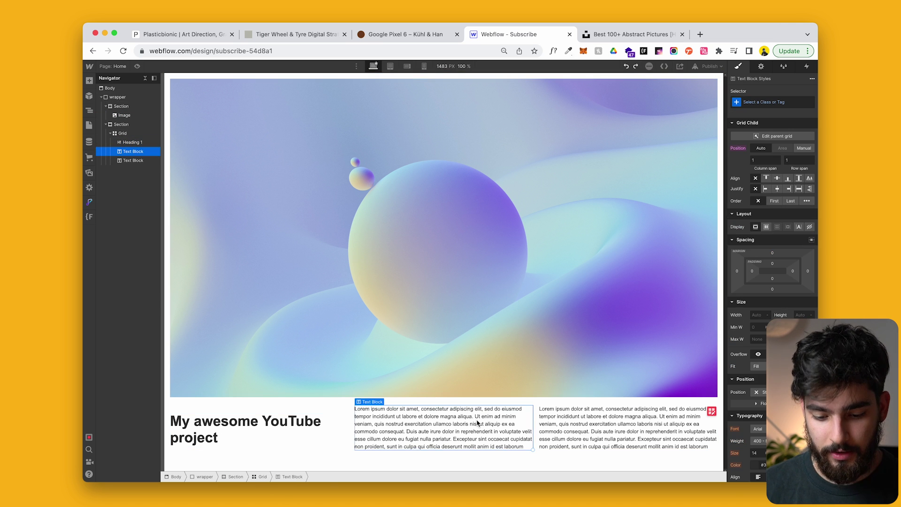
- Compare the layout at mobile portrait, tablet and mobile landscape widths, ending on mobile landscape
left_click(424, 66)
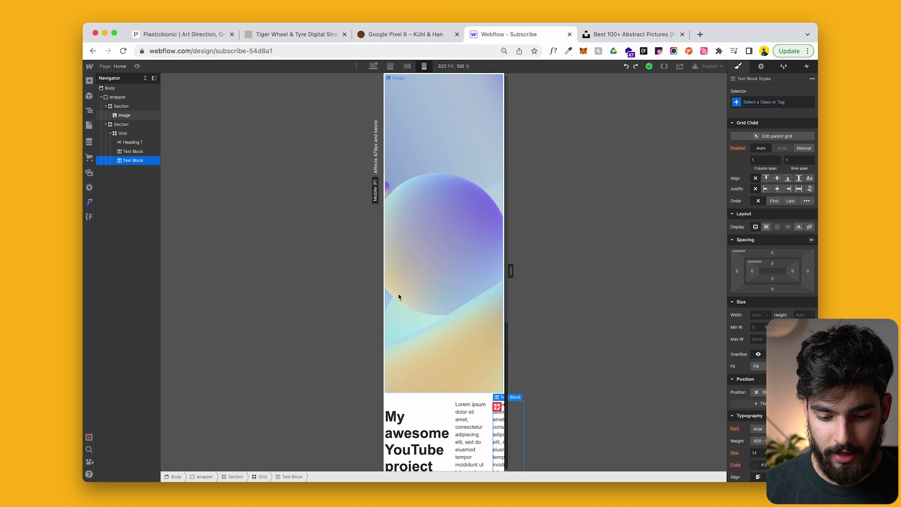
scroll(398, 295, "down", 5)
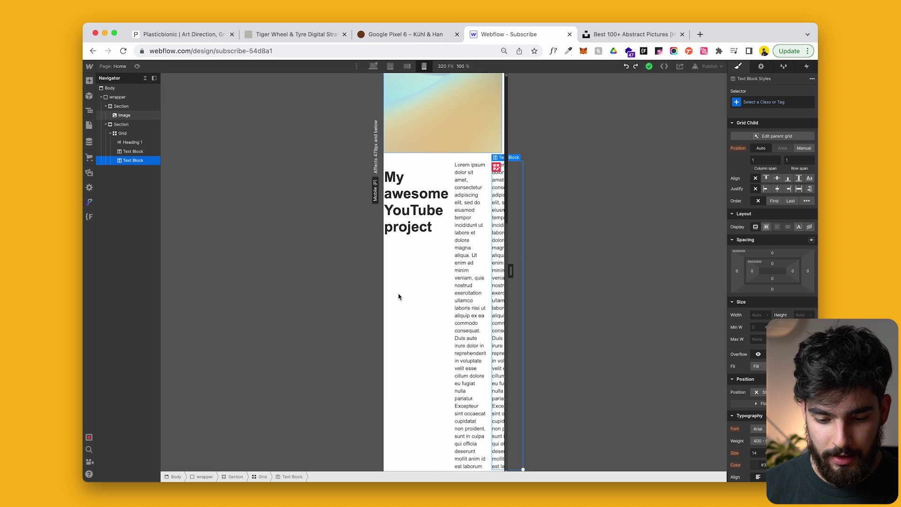
left_click(390, 67)
left_click(424, 67)
left_click(407, 66)
left_click(390, 66)
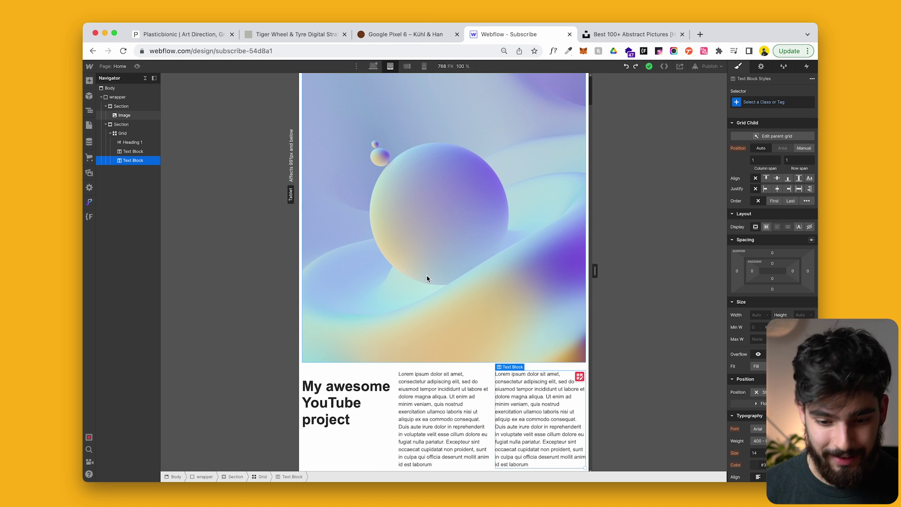
left_click(407, 66)
scroll(412, 302, "down", 1)
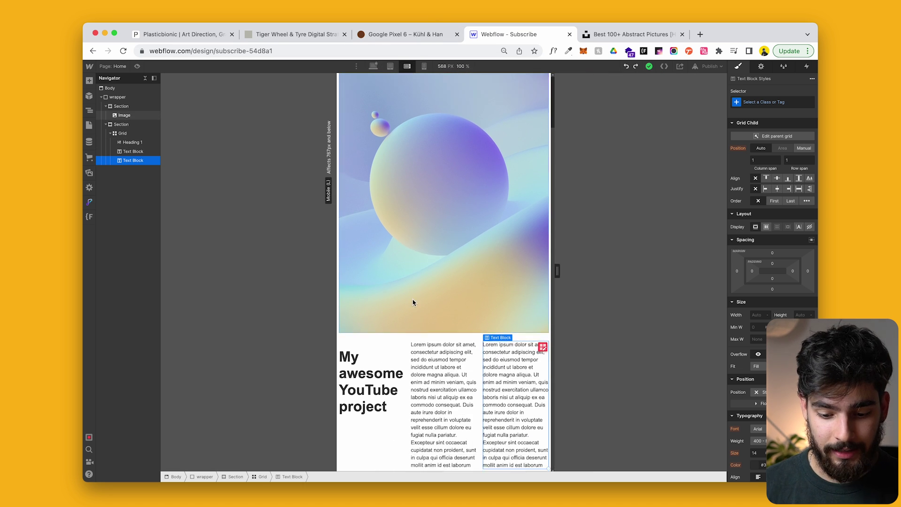
- At mobile landscape, remove a grid column and stretch the lower paragraph across both columns
left_click(543, 349)
left_click(811, 217)
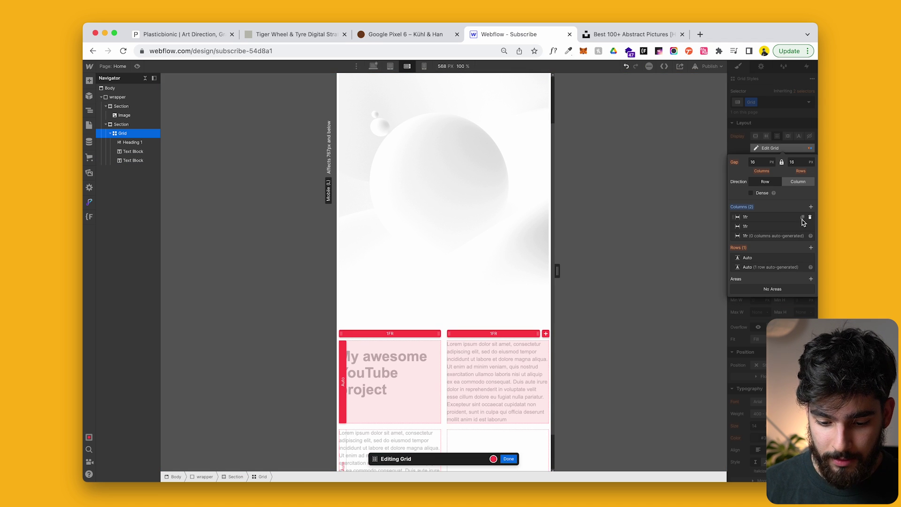
left_click(505, 459)
left_click(437, 458)
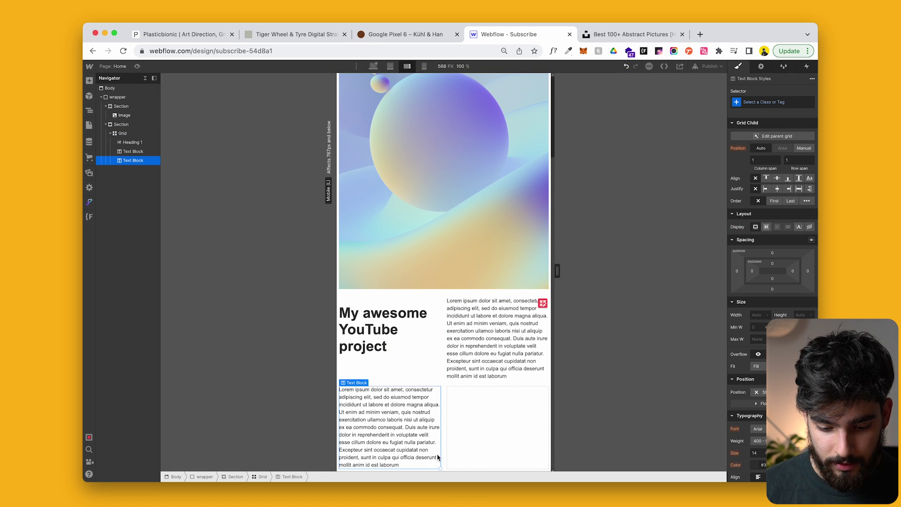
left_click_drag(440, 466, 503, 456)
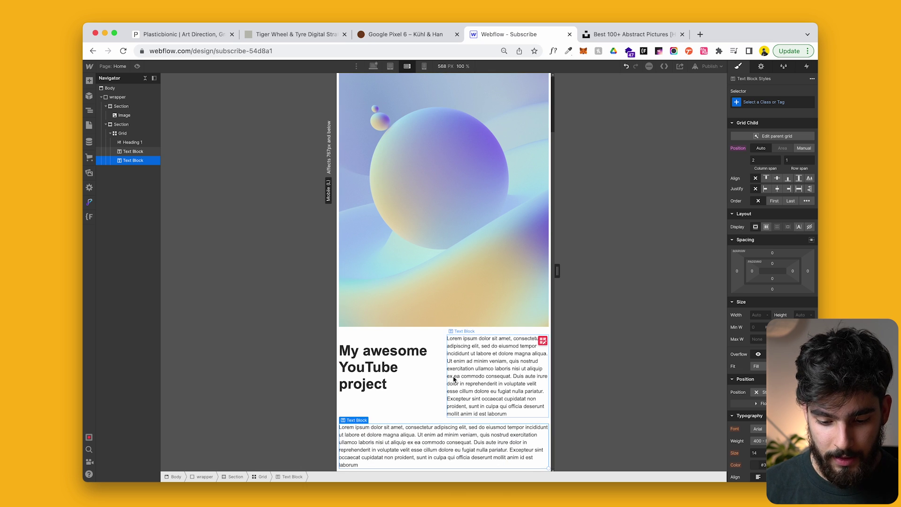
left_click(419, 418)
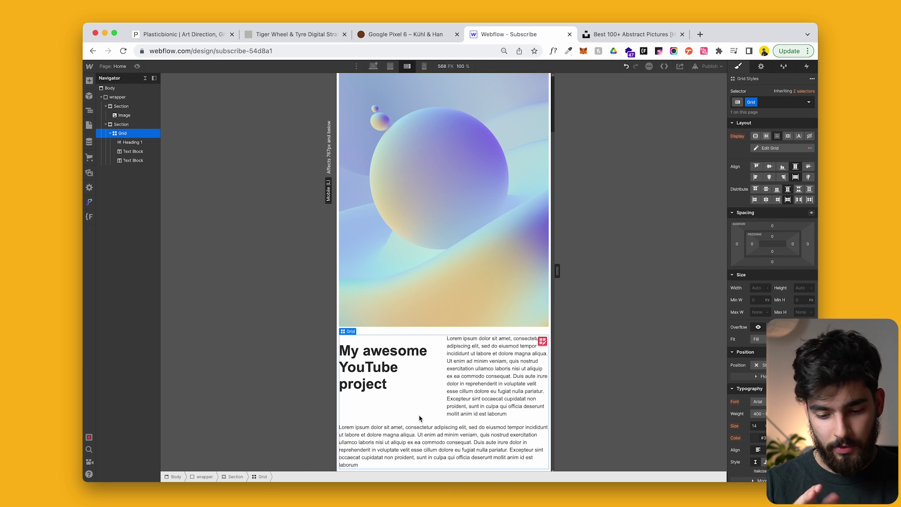
- At mobile portrait width, reduce the grid to a single column
left_click(425, 67)
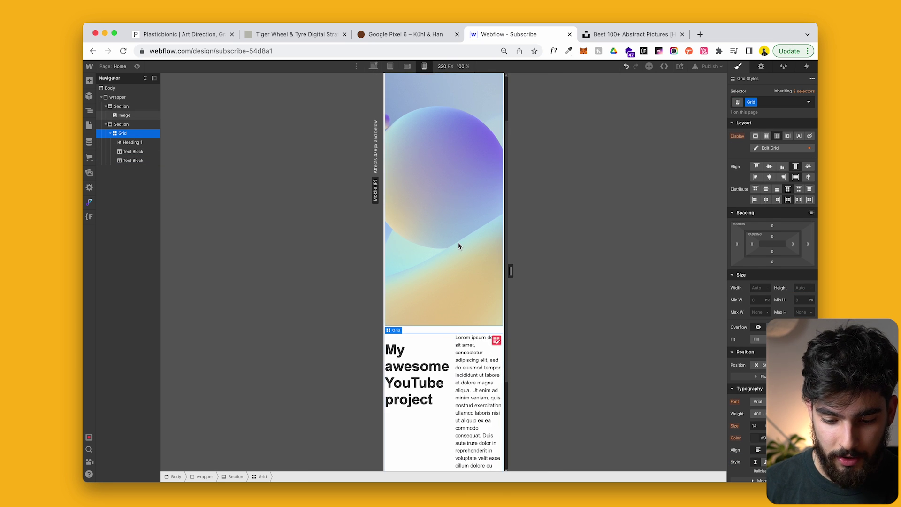
left_click(496, 207)
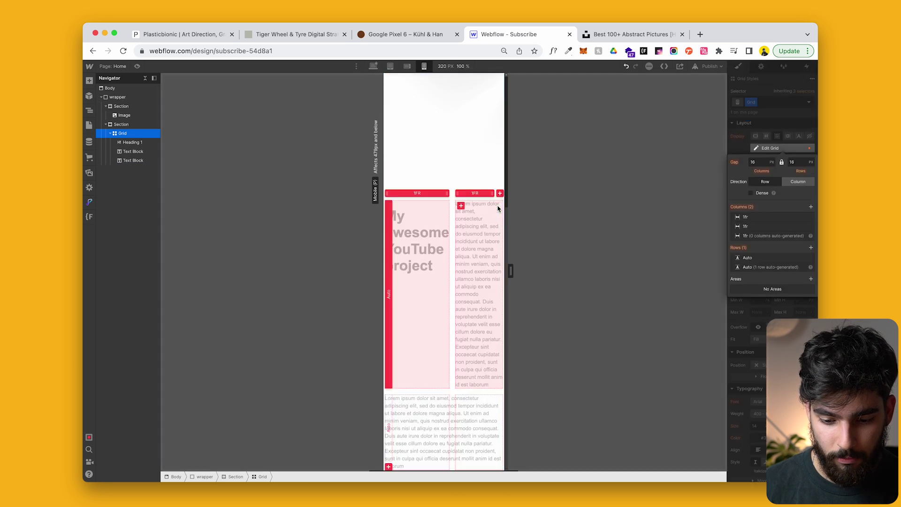
left_click(811, 218)
left_click(509, 459)
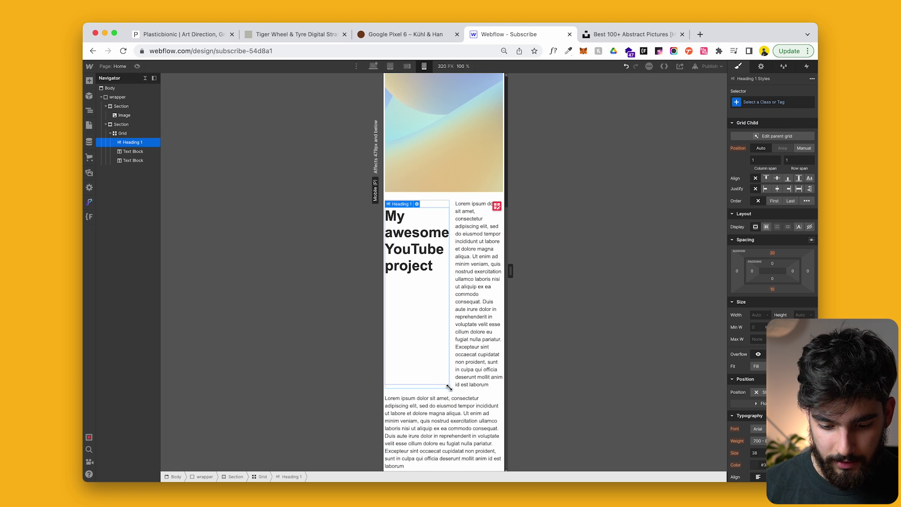
left_click(410, 385)
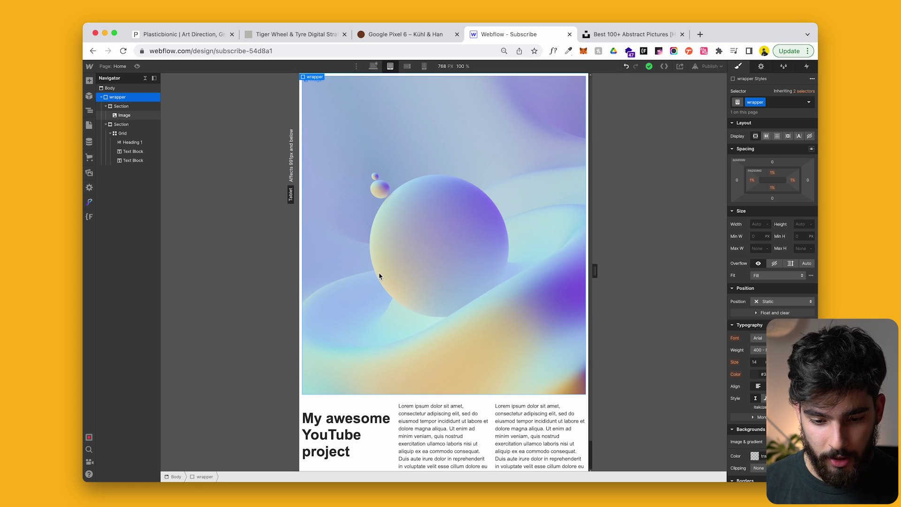
- Switch to mobile landscape and narrow the canvas to the 320 px phone width
scroll(379, 276, "down", 2)
left_click_drag(752, 180, 750, 183)
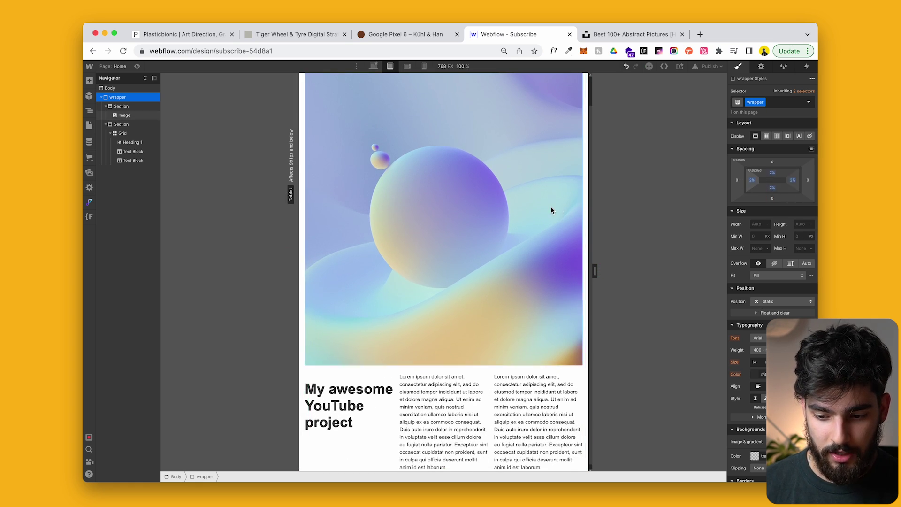
scroll(551, 210, "up", 2)
left_click(406, 66)
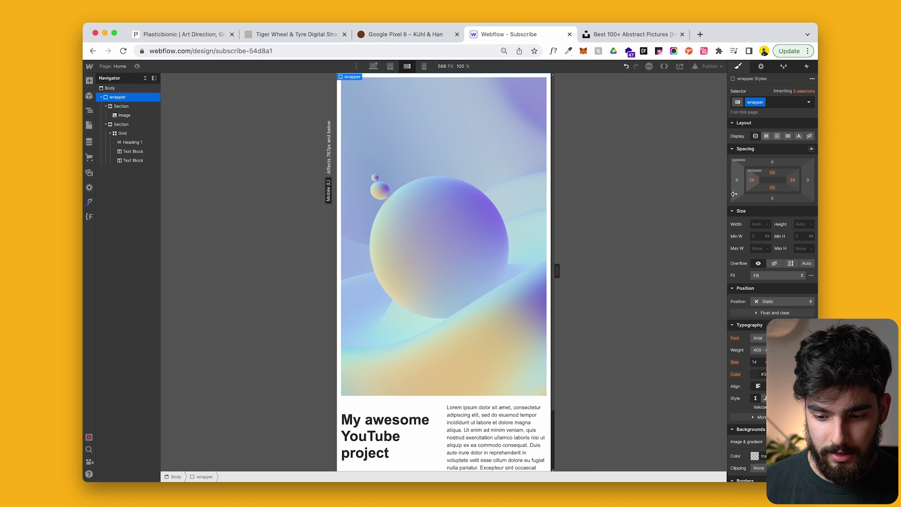
left_click_drag(557, 271, 602, 267)
scroll(507, 281, "down", 5)
- Check the layout at mobile landscape, tablet, desktop and phone portrait breakpoints
left_click(410, 66)
left_click(391, 66)
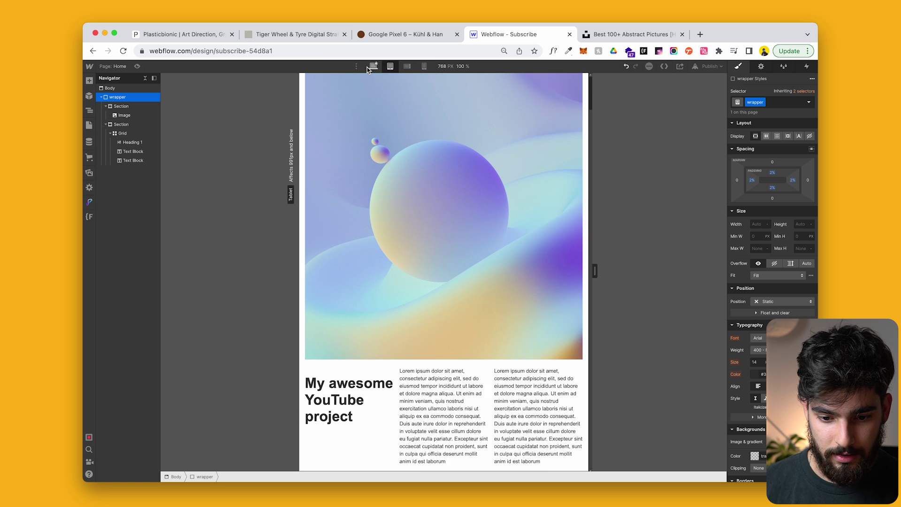
left_click(373, 66)
left_click(407, 66)
left_click(424, 66)
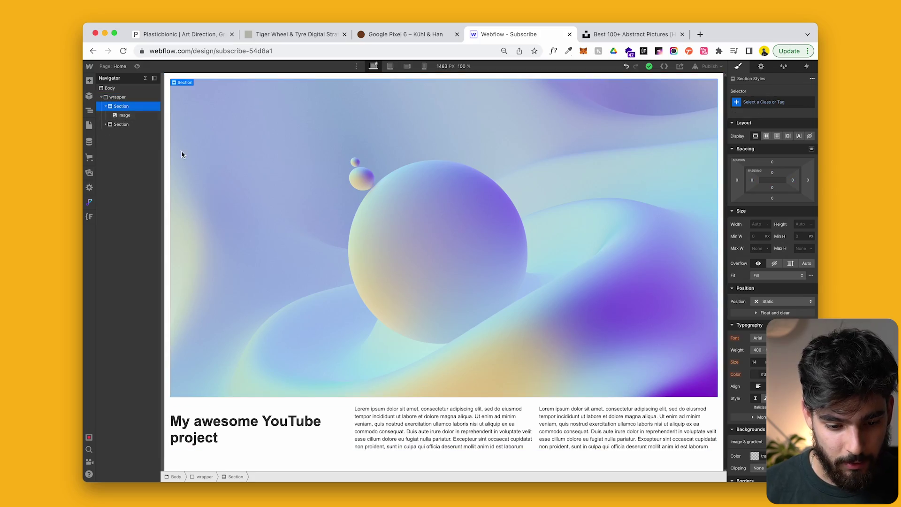
- Duplicate the sphere image section and move the copy below the heading and text section
key("ctrl+d")
left_click_drag(117, 128, 123, 136)
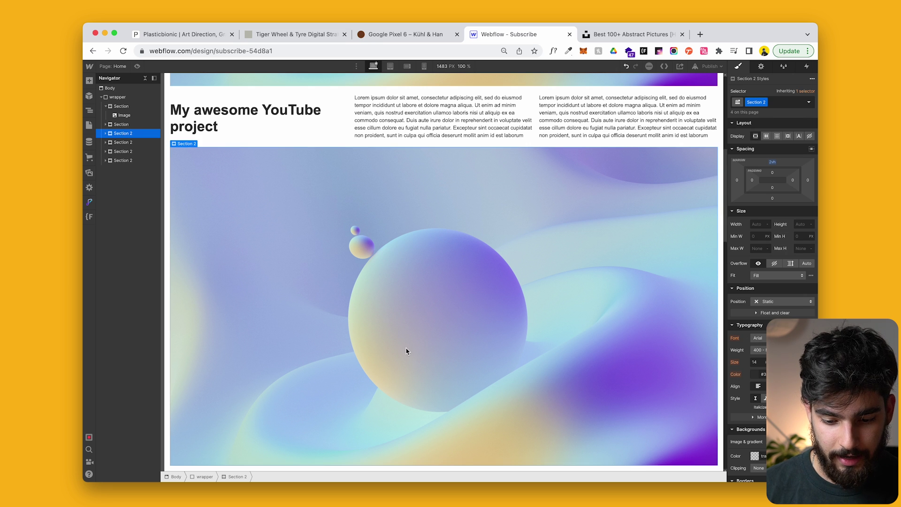
scroll(407, 351, "down", 4)
scroll(406, 352, "up", 10)
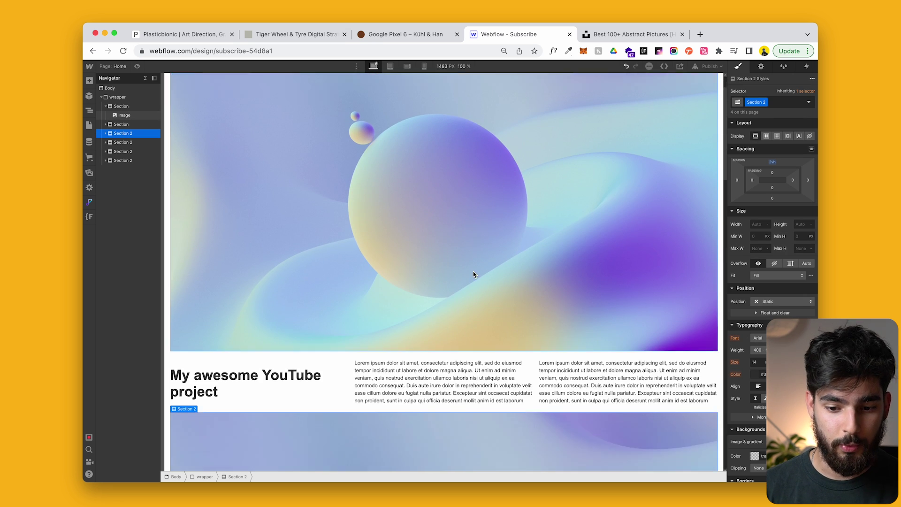
scroll(474, 275, "down", 5)
- Compare the page against the Kühl & Han reference page
left_click(370, 35)
scroll(433, 469, "down", 5)
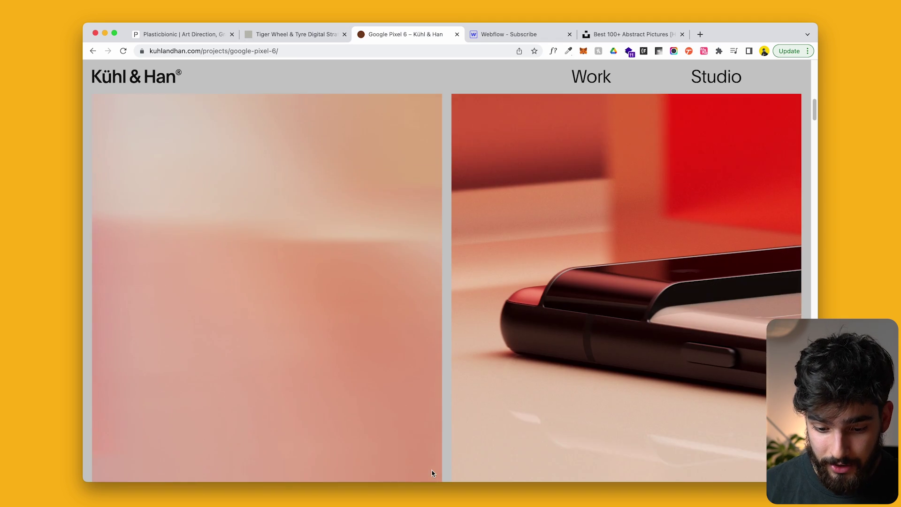
scroll(441, 376, "up", 5)
key("ctrl+Tab")
scroll(419, 267, "down", 6)
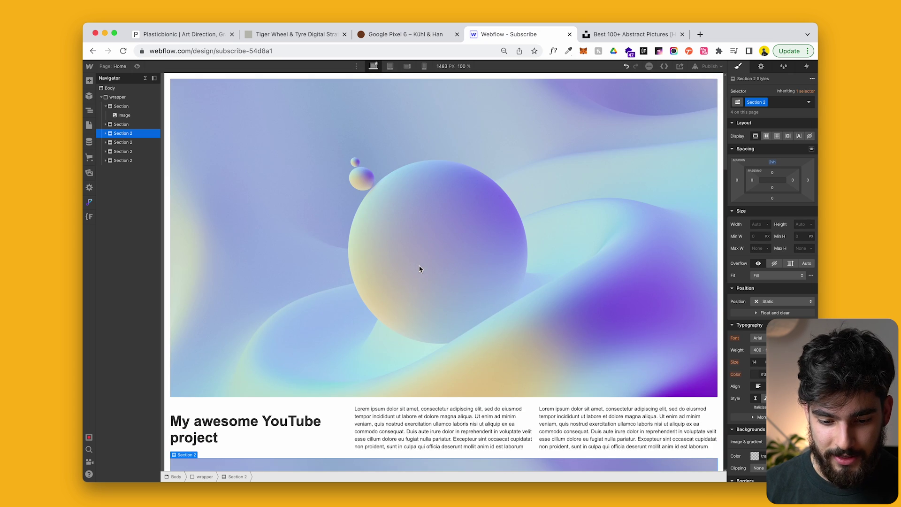
key("ctrl+shift+Tab")
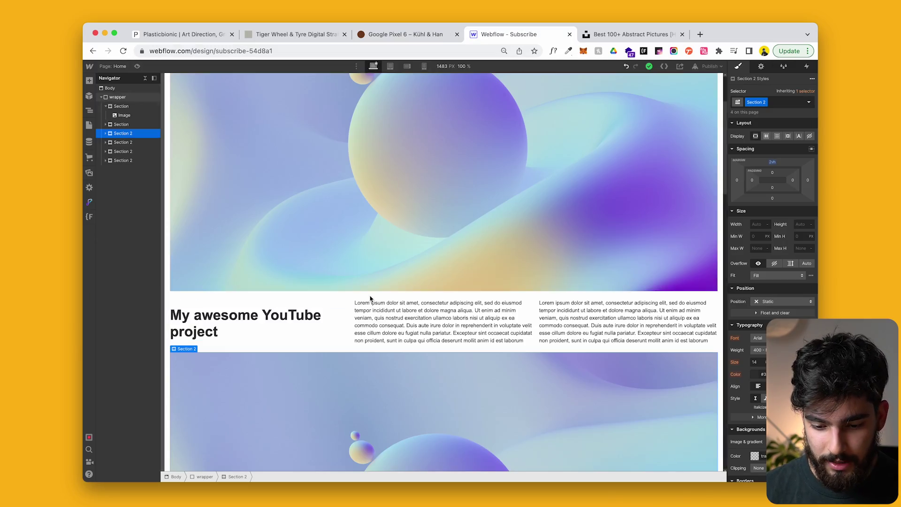
scroll(424, 226, "down", 5)
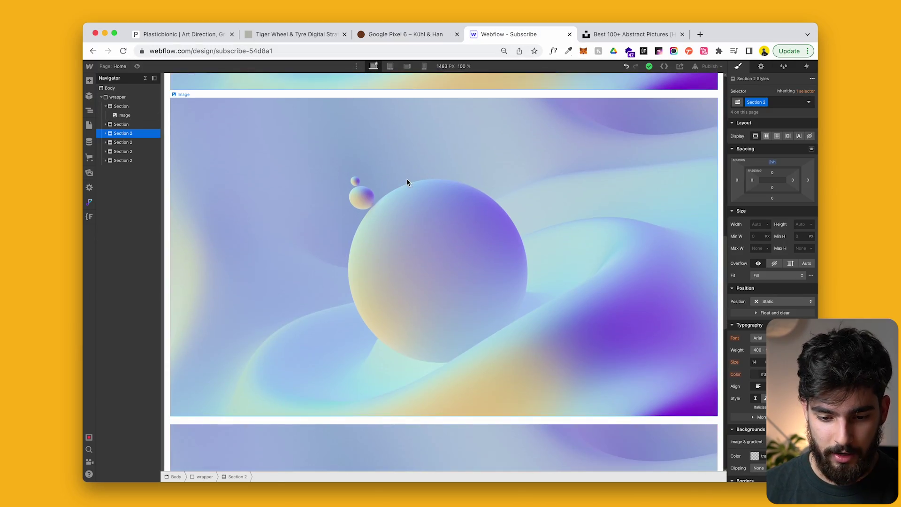
- Insert a Grid into the duplicated image section
left_click(408, 183)
scroll(423, 222, "up", 3)
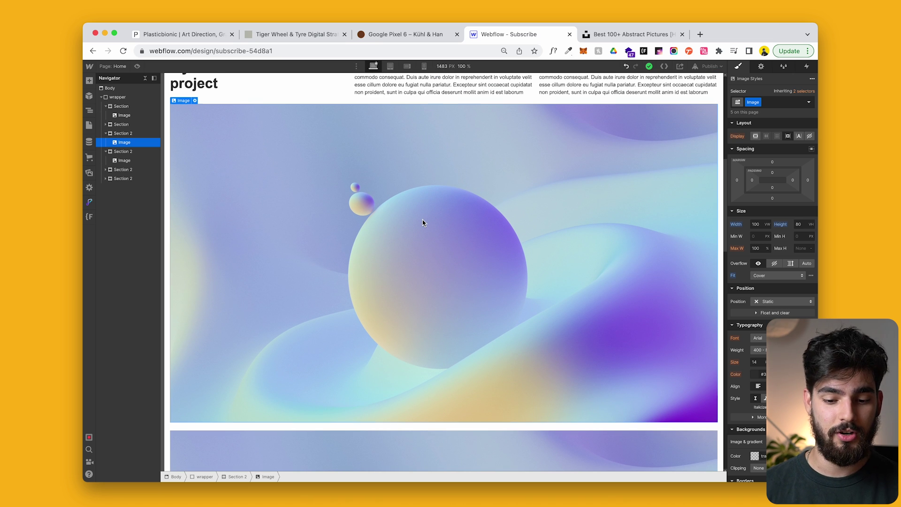
key("super+e")
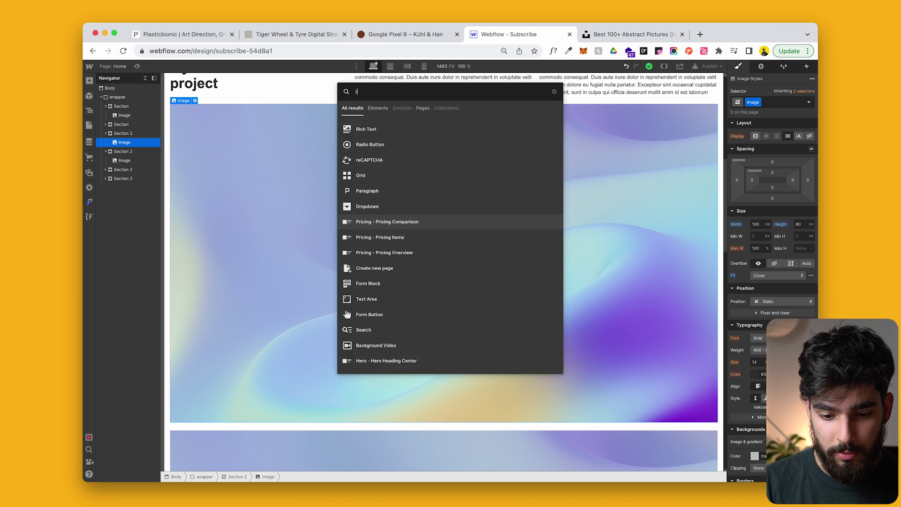
type("gr")
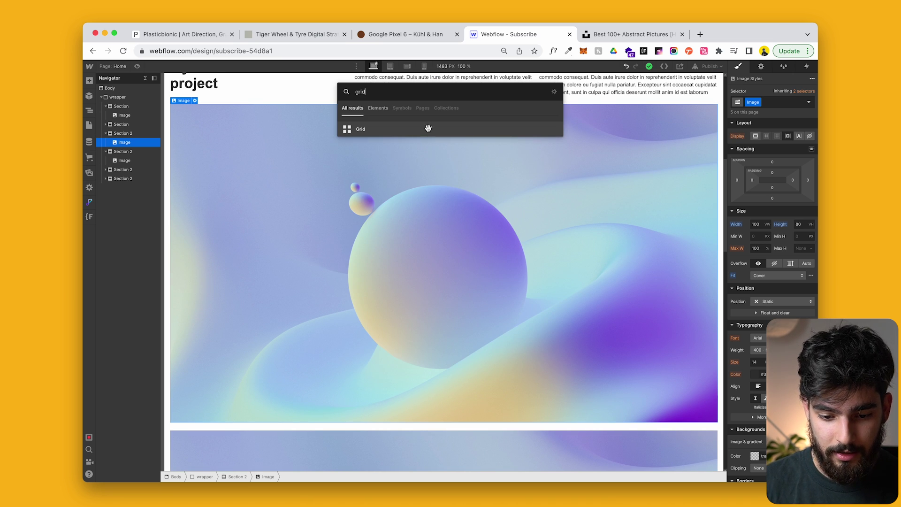
type("id")
left_click(402, 128)
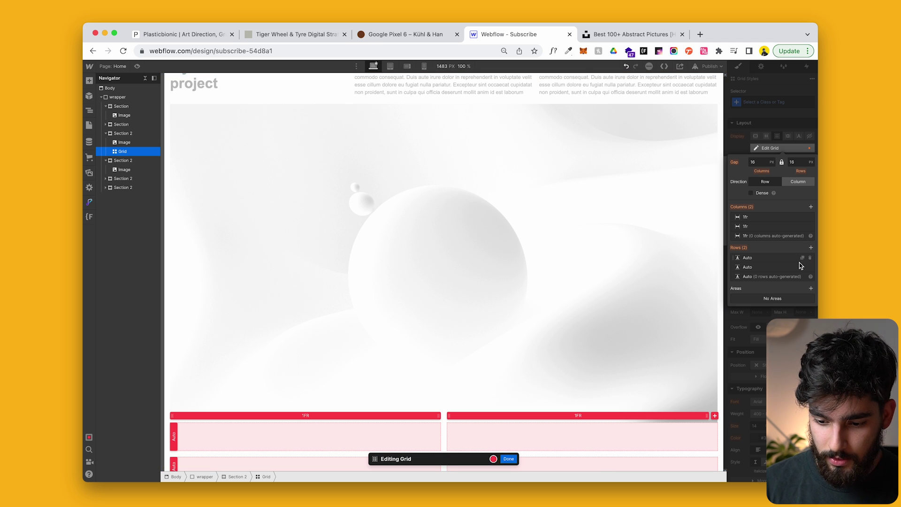
left_click(508, 462)
- Paste the sphere image into the grid cells, delete the leftover full-width image, and preview
scroll(389, 336, "down", 5)
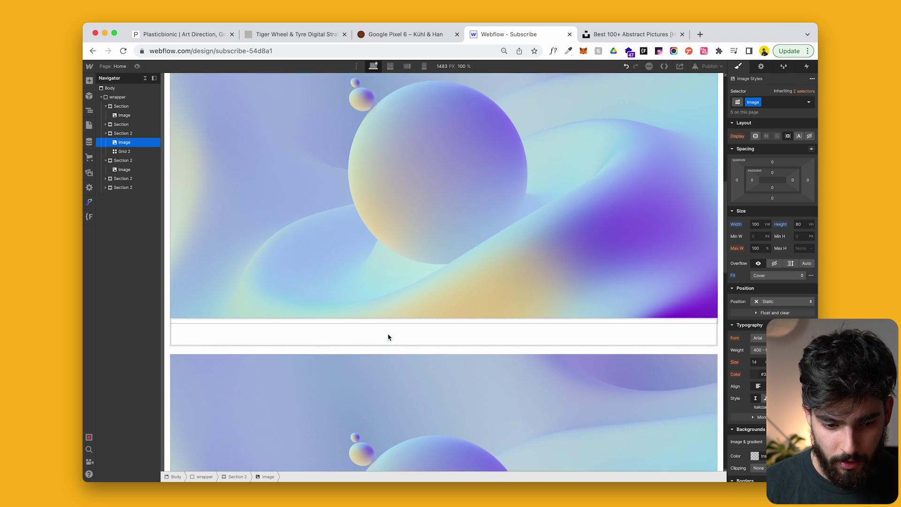
key("super+v")
key("super+v")
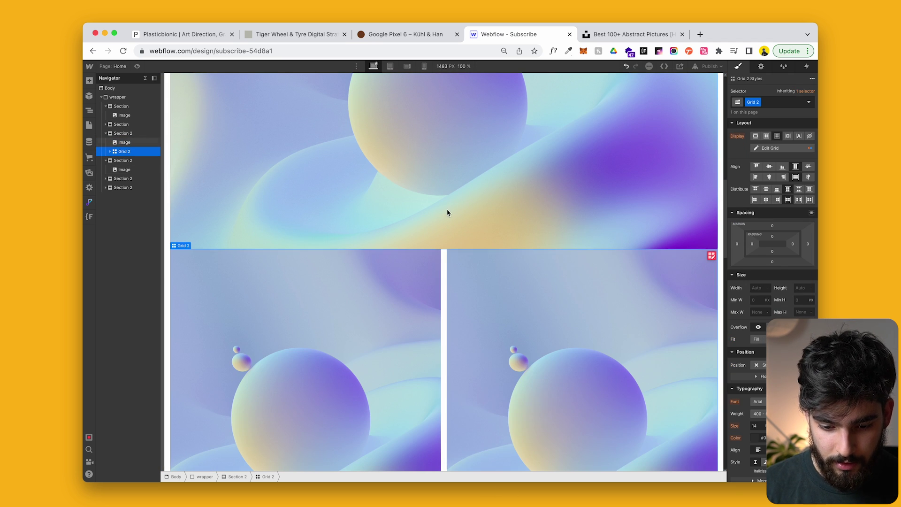
left_click(444, 209)
key("Delete")
scroll(443, 209, "up", 3)
key("Escape")
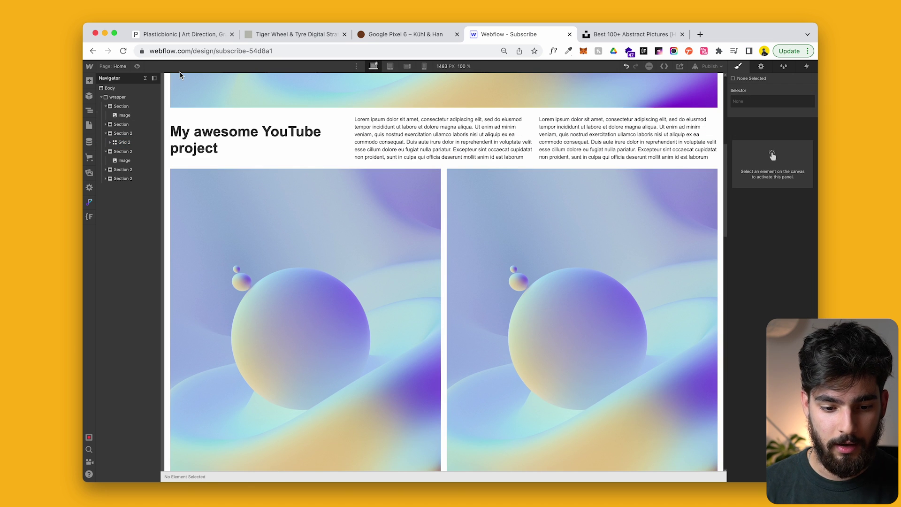
left_click(137, 66)
- Leave preview and select the heading and text section
scroll(388, 276, "up", 3)
scroll(388, 275, "down", 3)
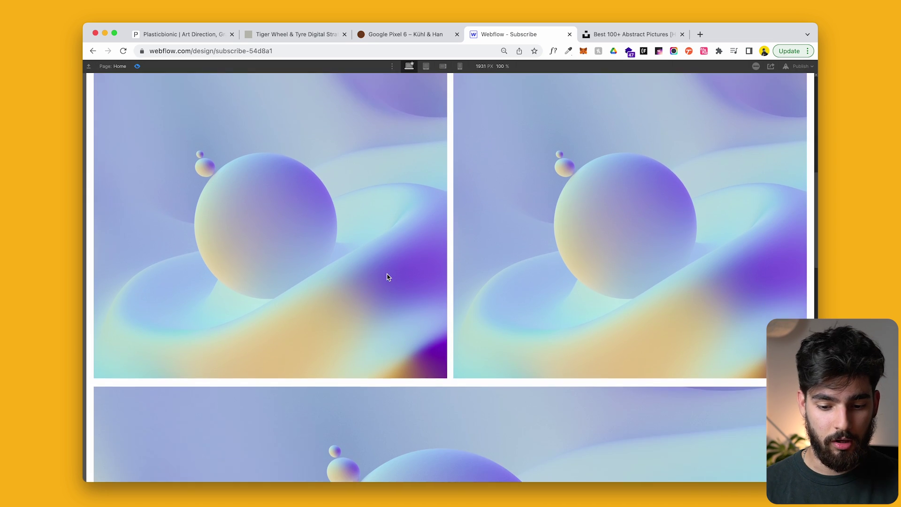
scroll(388, 277, "down", 5)
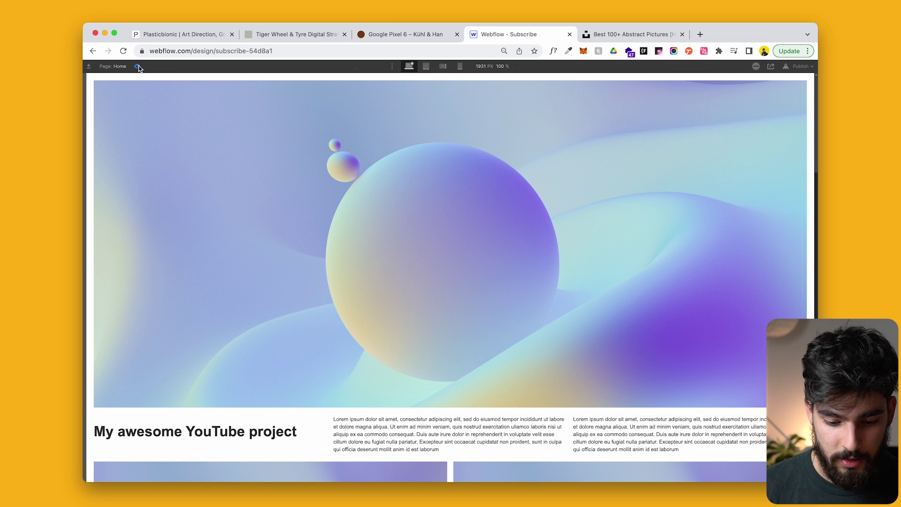
left_click(137, 66)
scroll(403, 305, "down", 5)
left_click(305, 176)
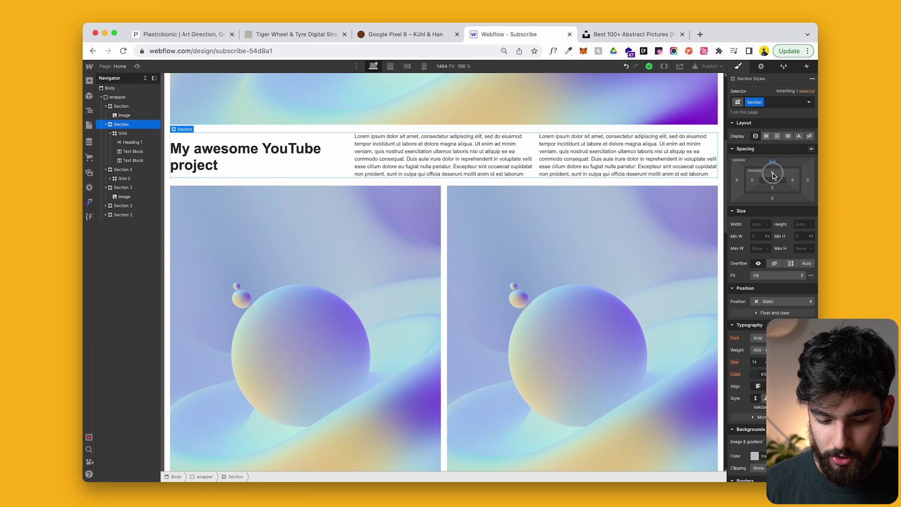
- Set the section's top and bottom padding to 25vh and preview the page
left_click(774, 174)
type("5vh")
key("Return")
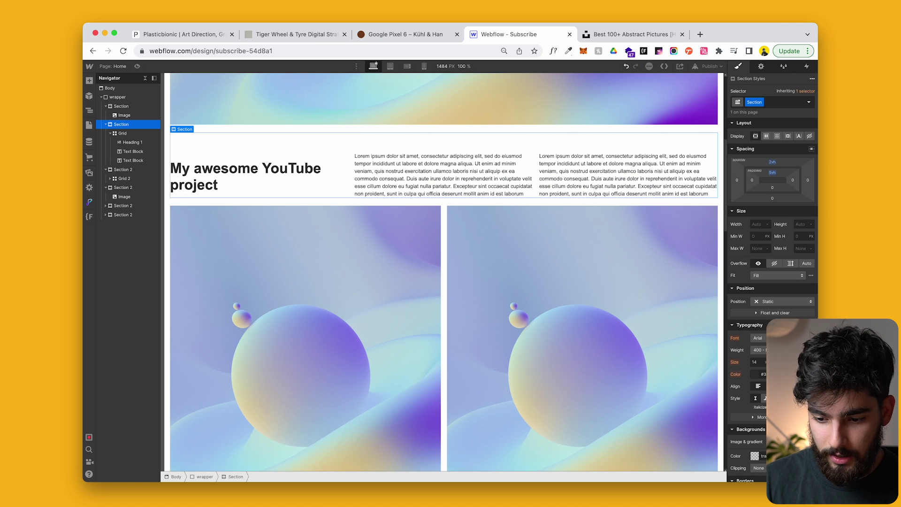
left_click(774, 188)
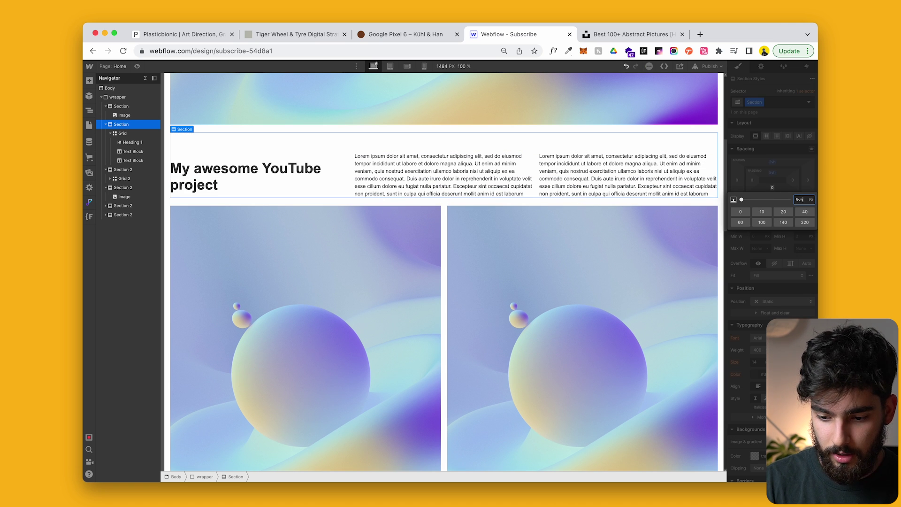
key("Return")
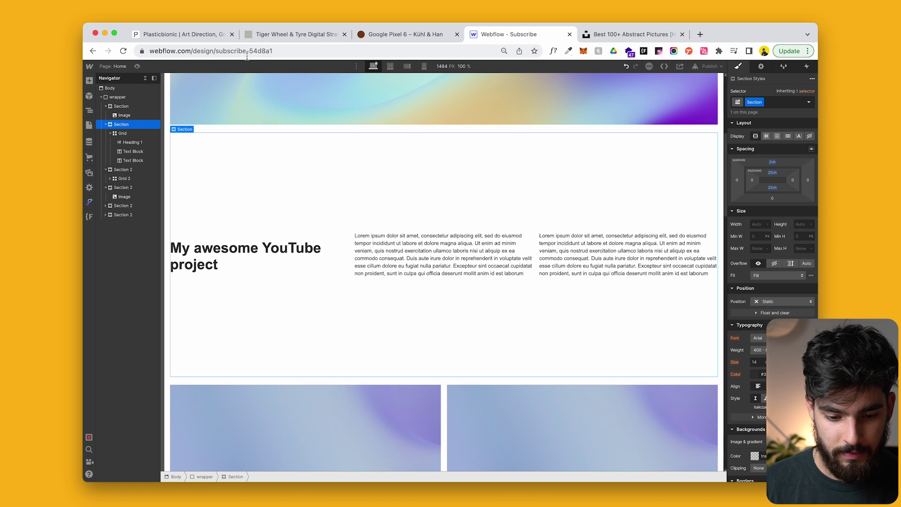
left_click(136, 66)
scroll(169, 192, "down", 10)
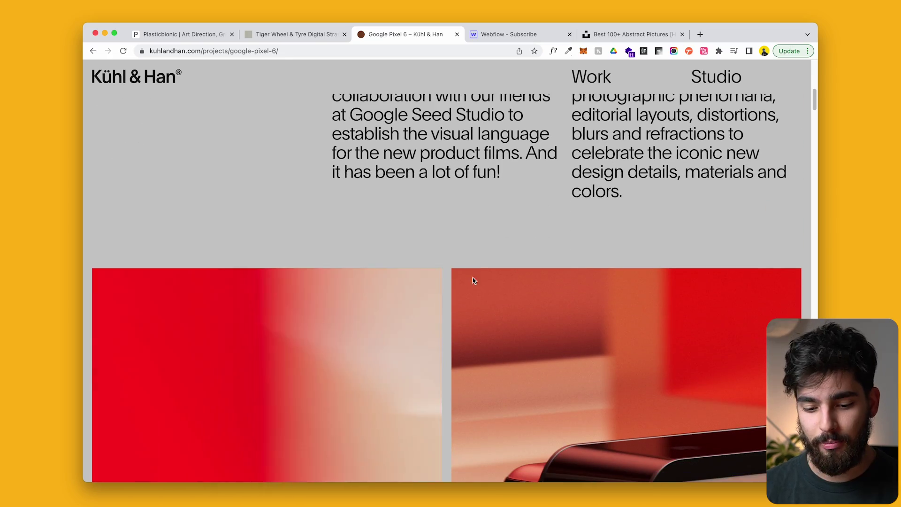
scroll(473, 280, "down", 10)
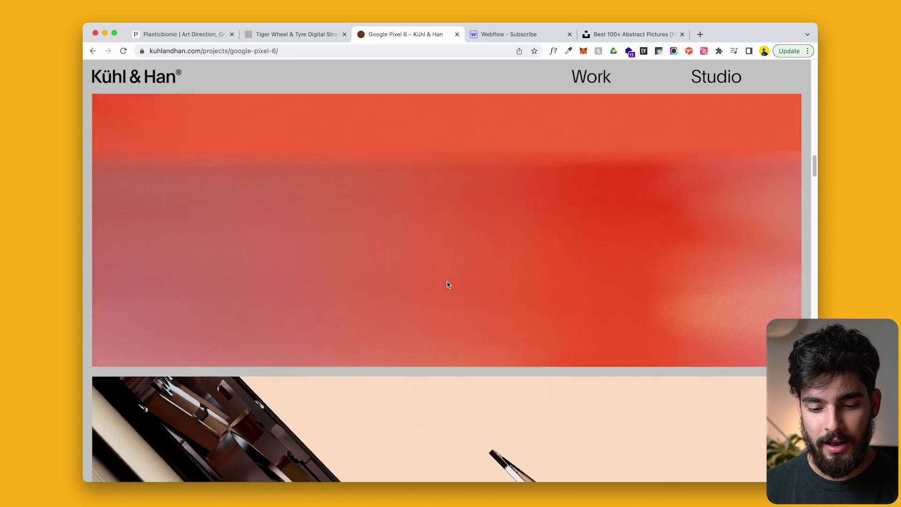